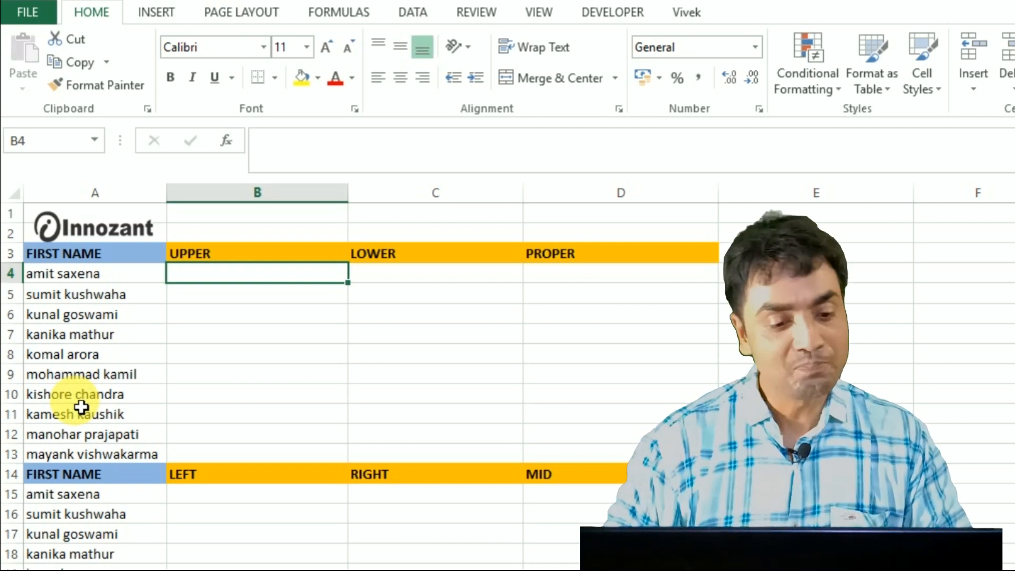
Apply the Algerian font to B4, test it with the word 'innozant', then cancel the entry
key(Down)
key(Up)
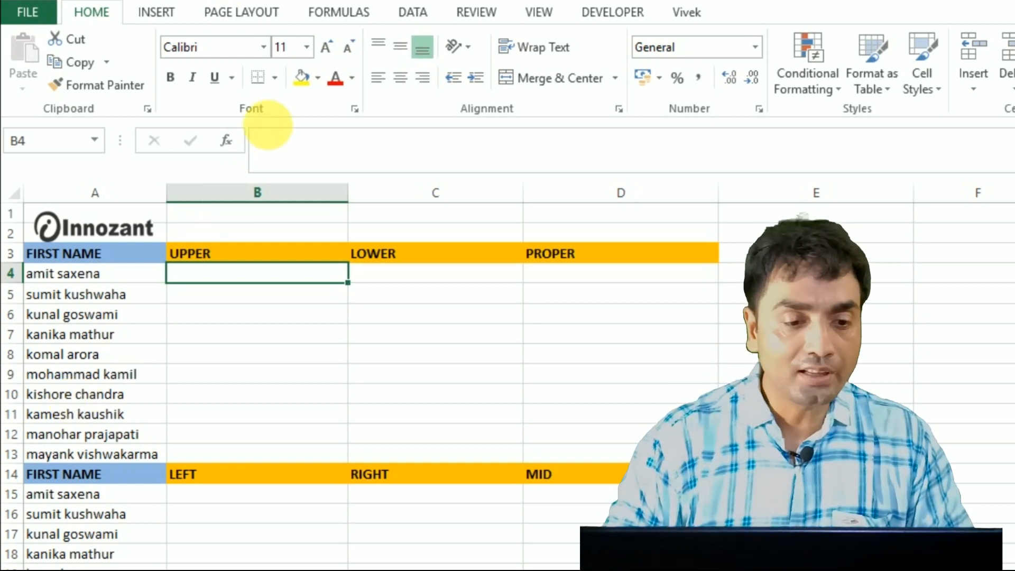
click(262, 47)
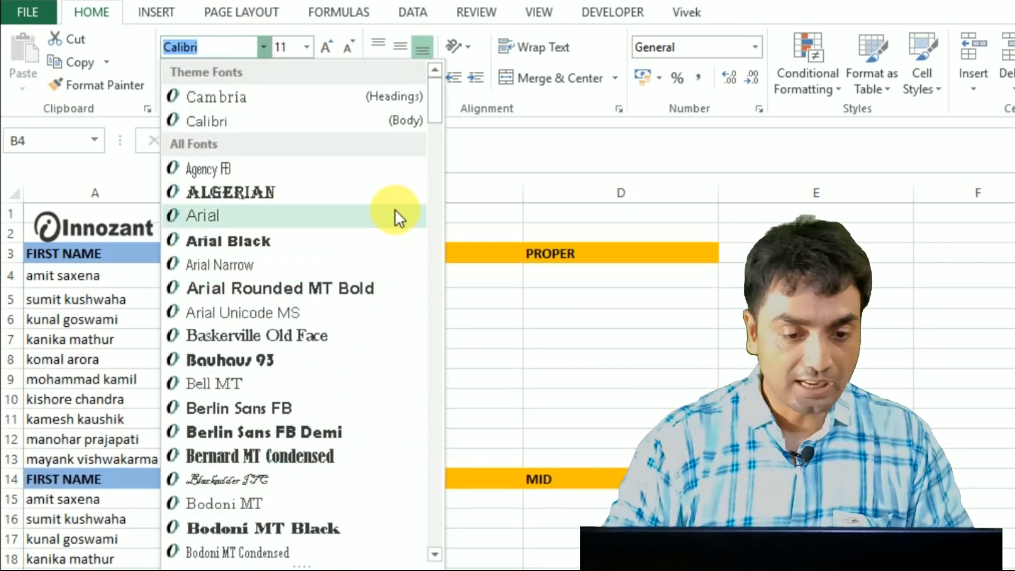
drag(436, 104, 405, 55)
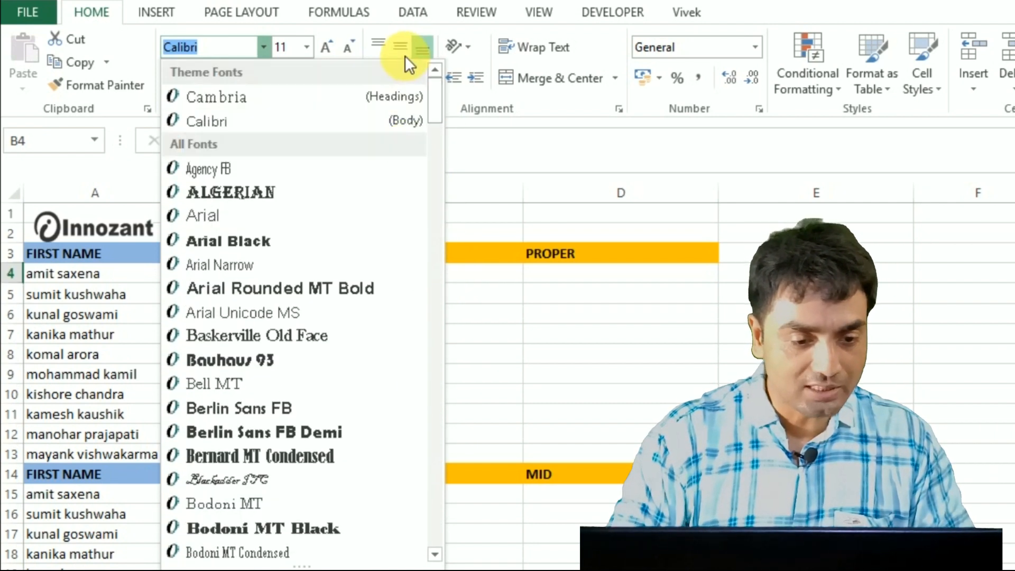
click(261, 192)
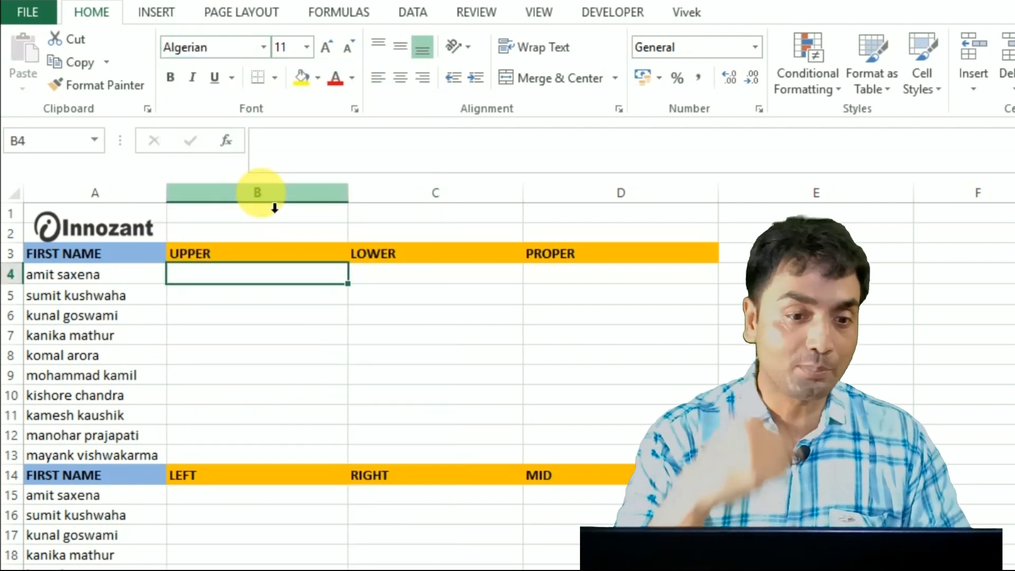
text(innozant)
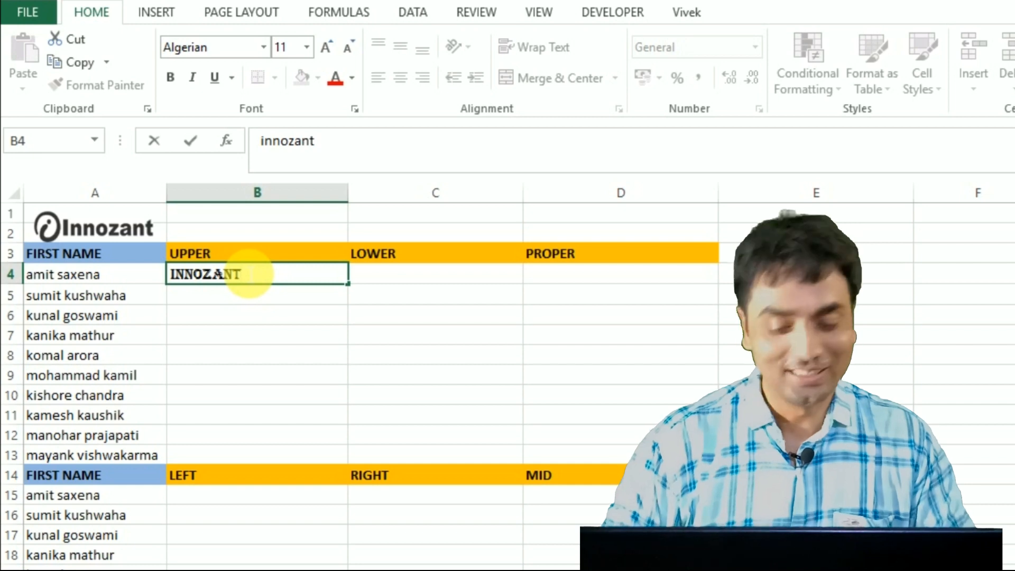
key(Escape)
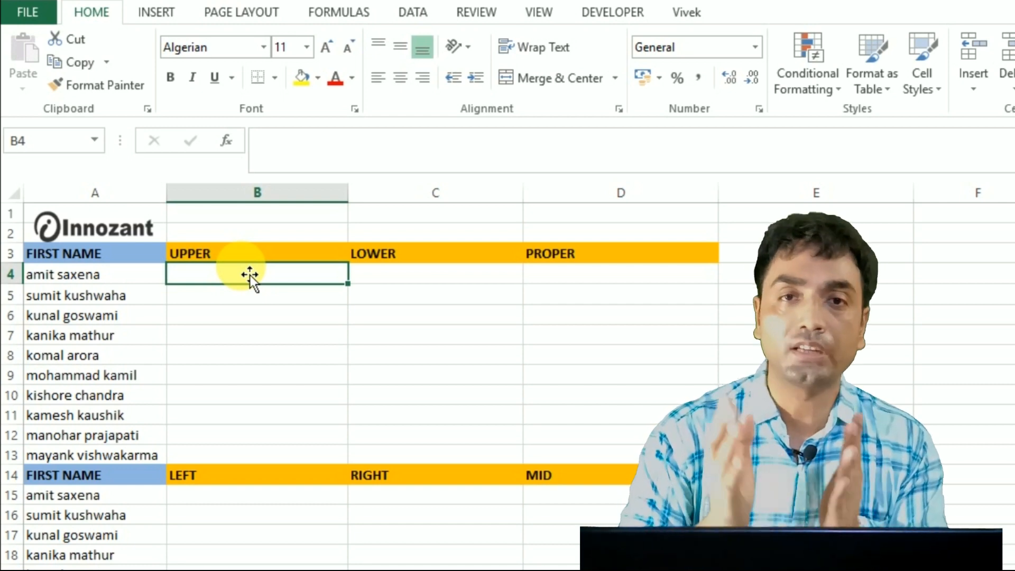
Switch cell B4's font back to Calibri
text(=)
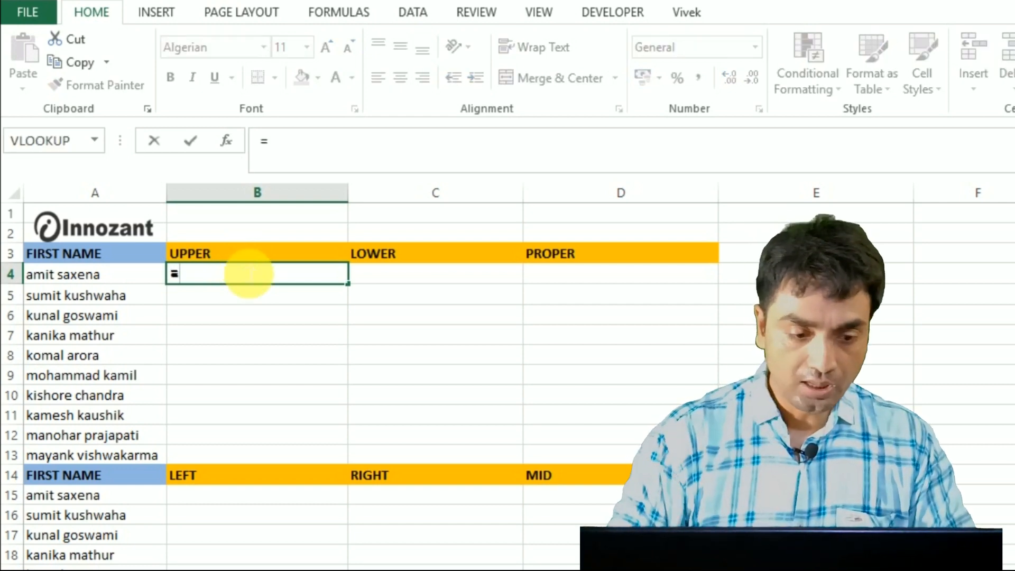
key(Escape)
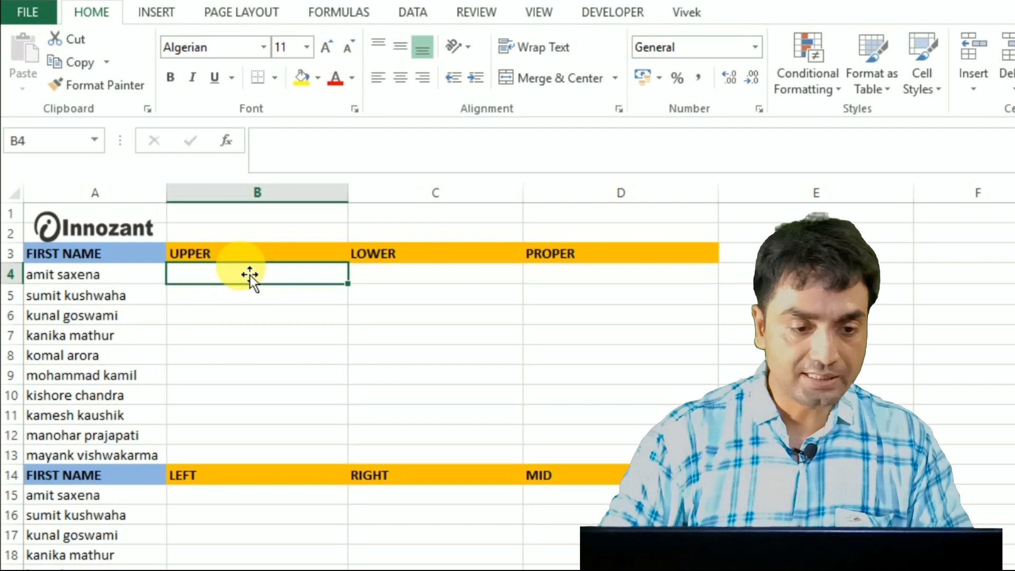
click(264, 46)
click(217, 123)
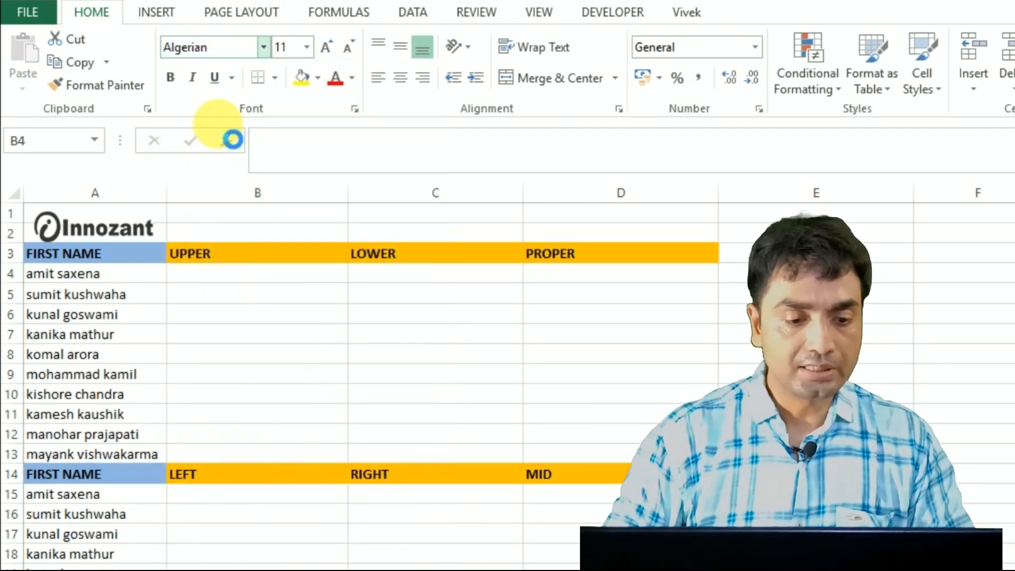
Enter =UPPER(A4) in B4 and fill it down through B13
text(=)
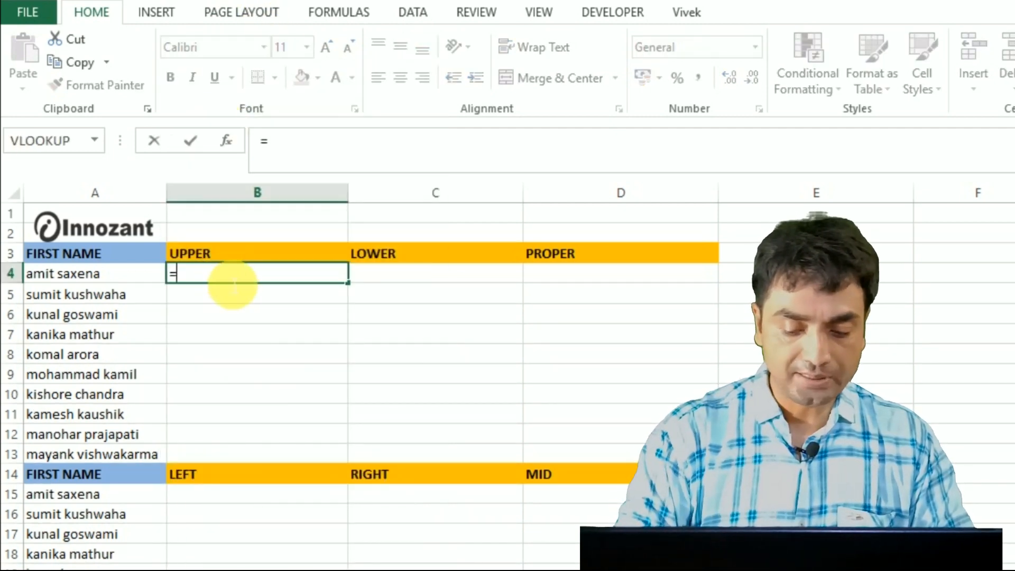
text(upper)
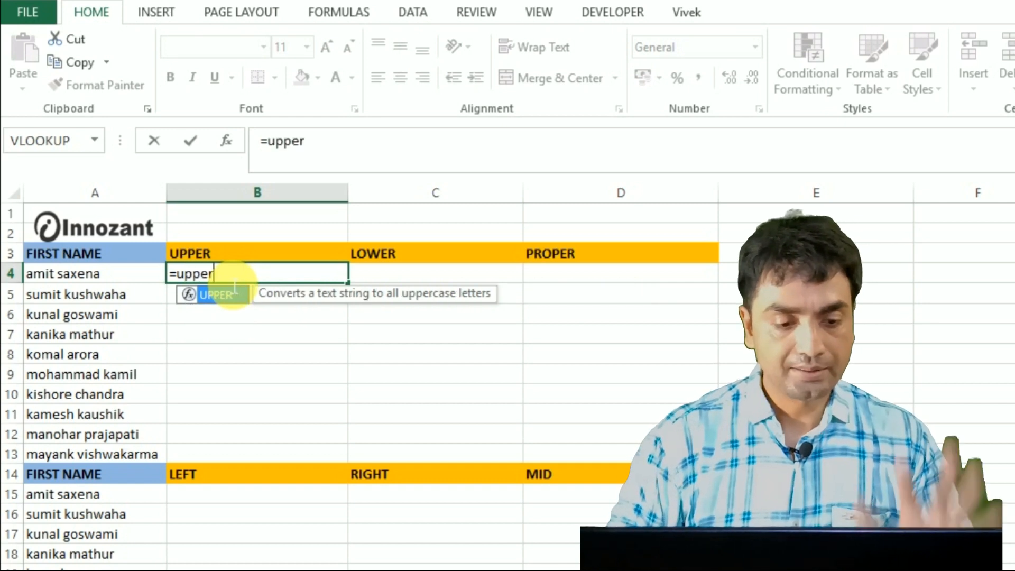
key(Tab)
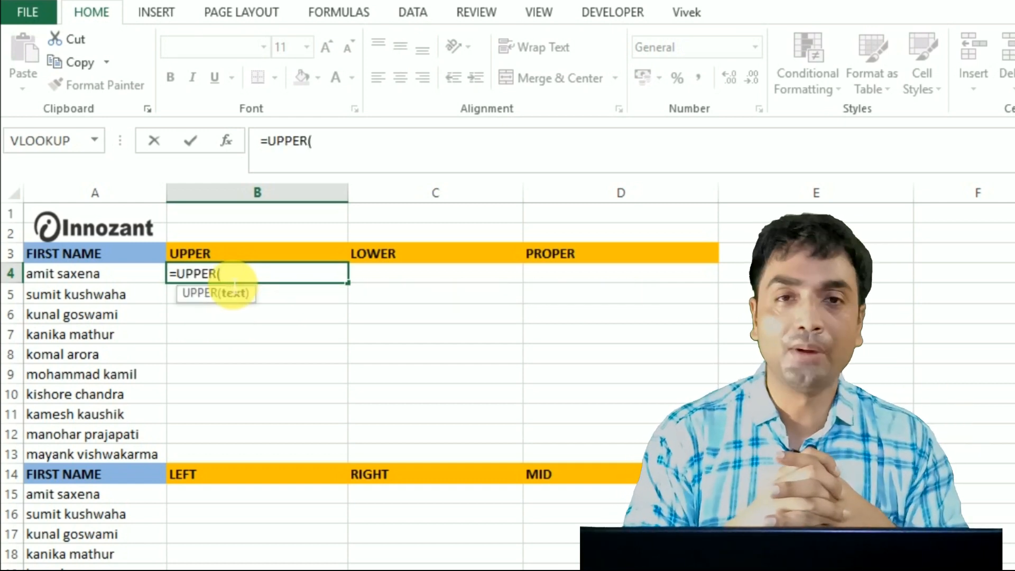
click(120, 272)
key(Return)
key(Up)
key(shift+Down)
key(shift+Down)
key(shift+Down)
key(shift+Down)
key(shift+Down)
key(shift+Down)
key(shift+Down)
key(shift+Down)
key(shift+Down)
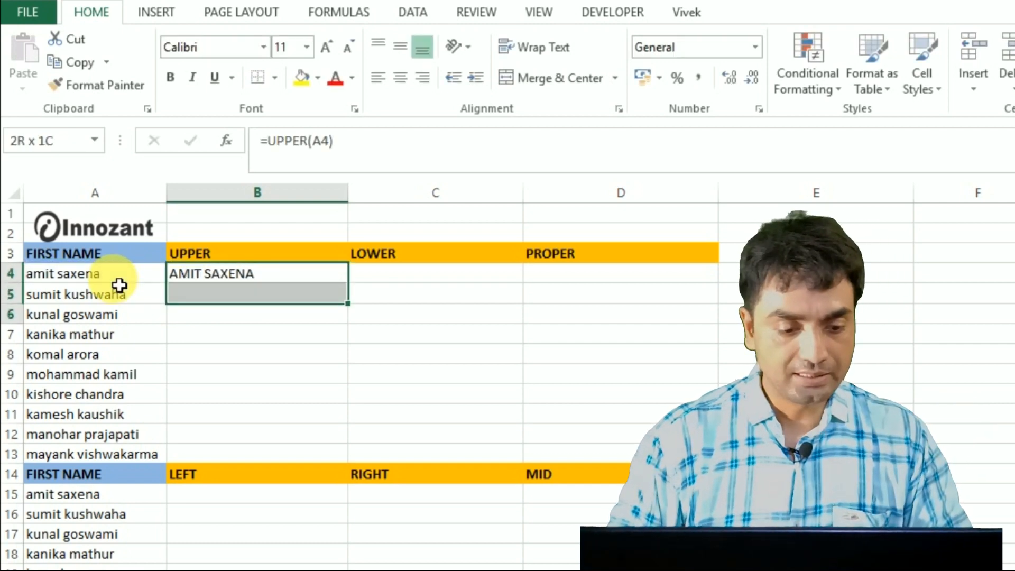
key(ctrl+d)
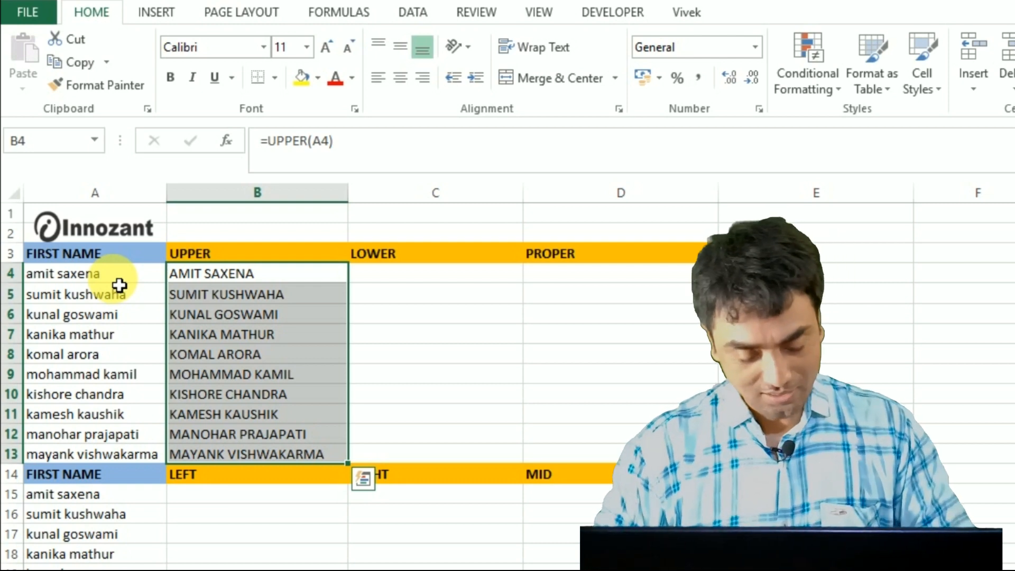
Paste B4:B13's uppercase names into A4:A13 as values only, after undoing a #REF! paste
key(ctrl+c)
key(Left)
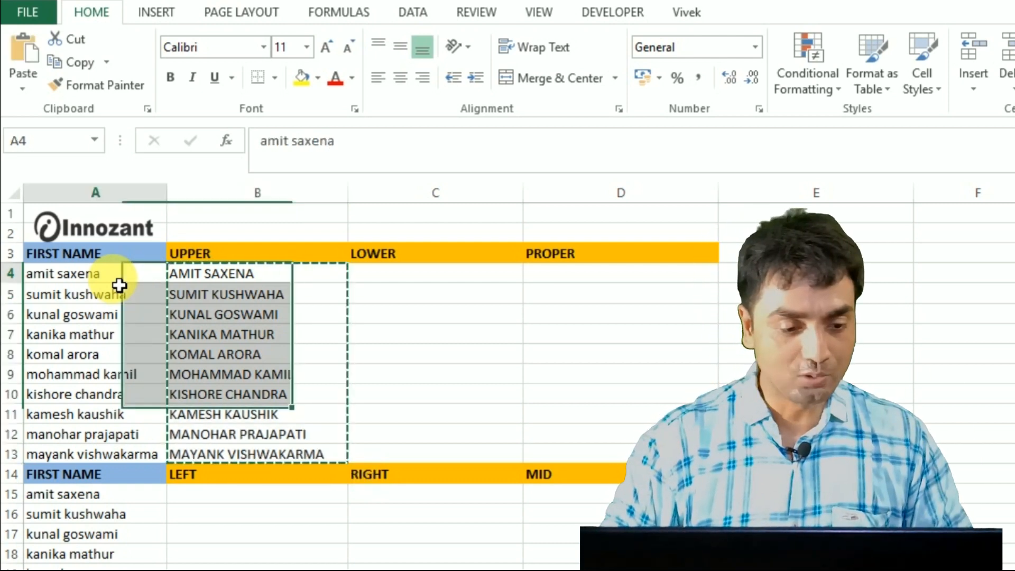
key(ctrl+v)
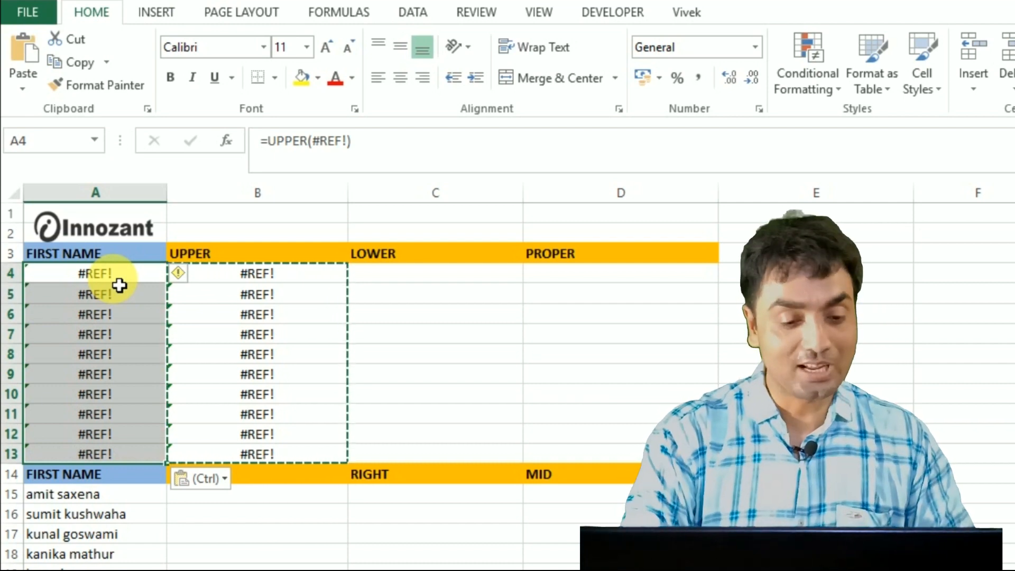
key(ctrl+z)
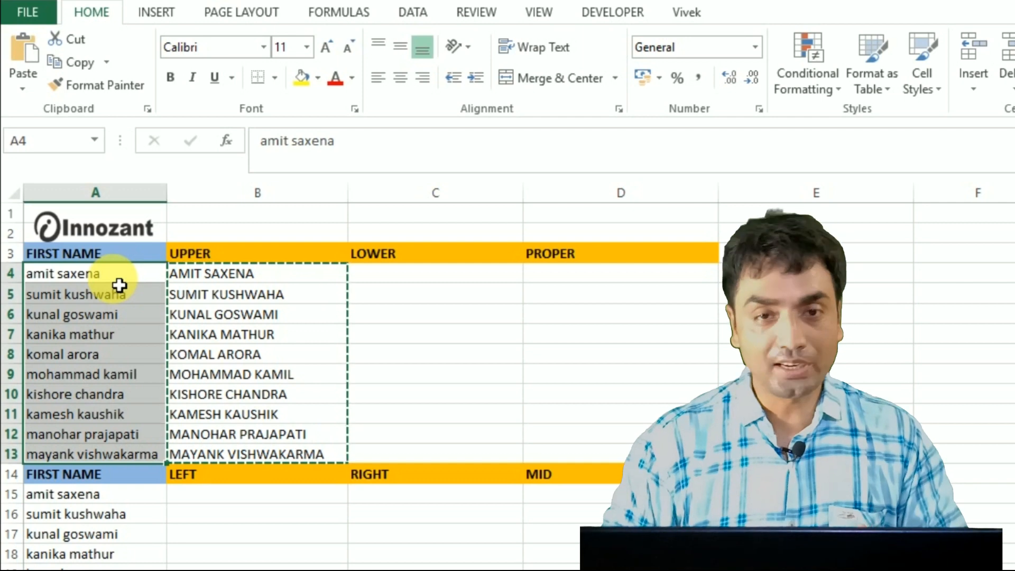
click(120, 283)
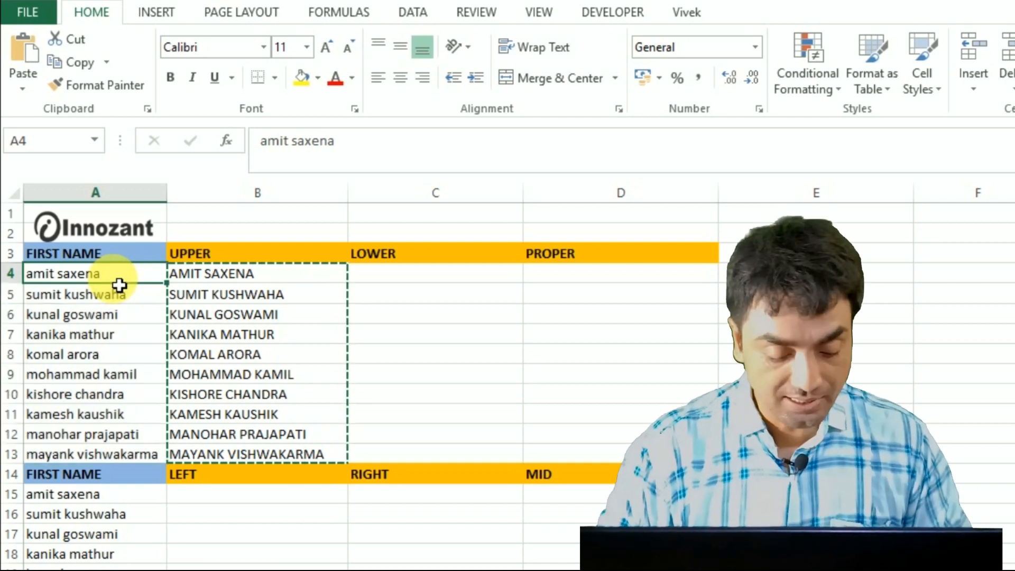
key(ctrl+alt+v)
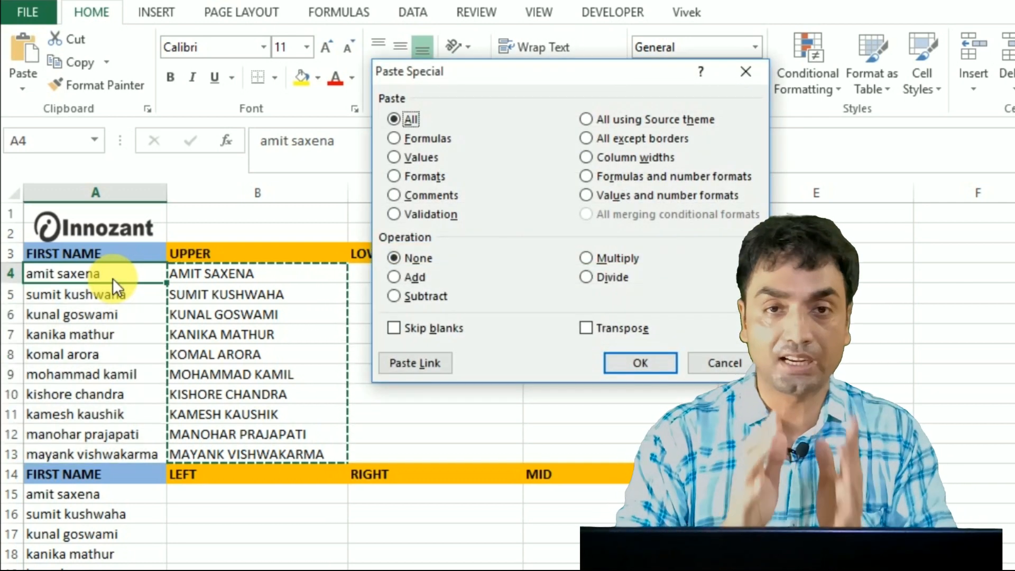
click(401, 159)
key(Return)
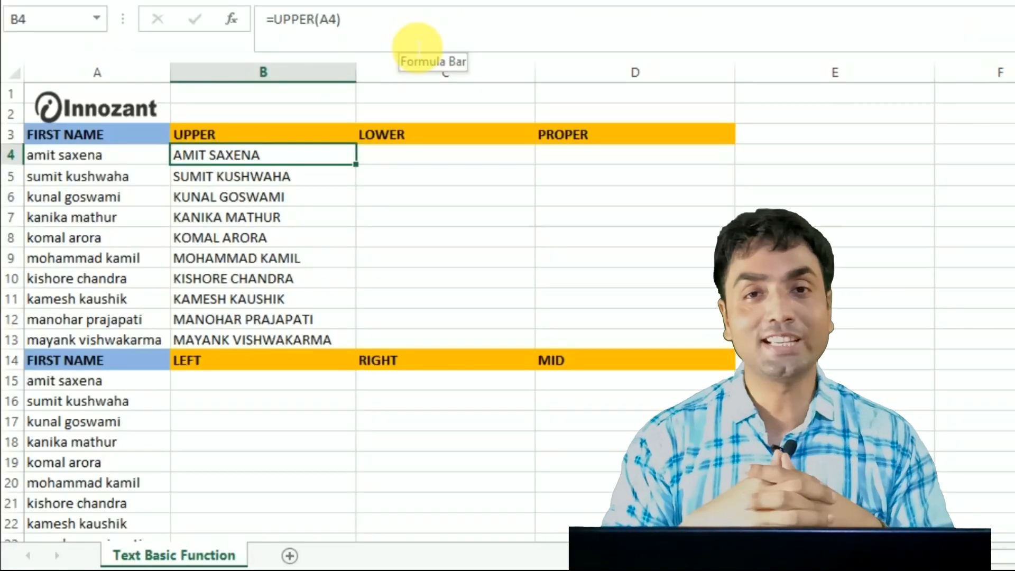
Enter =LOWER(B4) in C4 and fill it down through C13
key(shift+Down)
key(shift+Down)
key(shift+Down)
key(shift+Down)
key(shift+Down)
key(shift+Down)
key(shift+Down)
key(shift+Down)
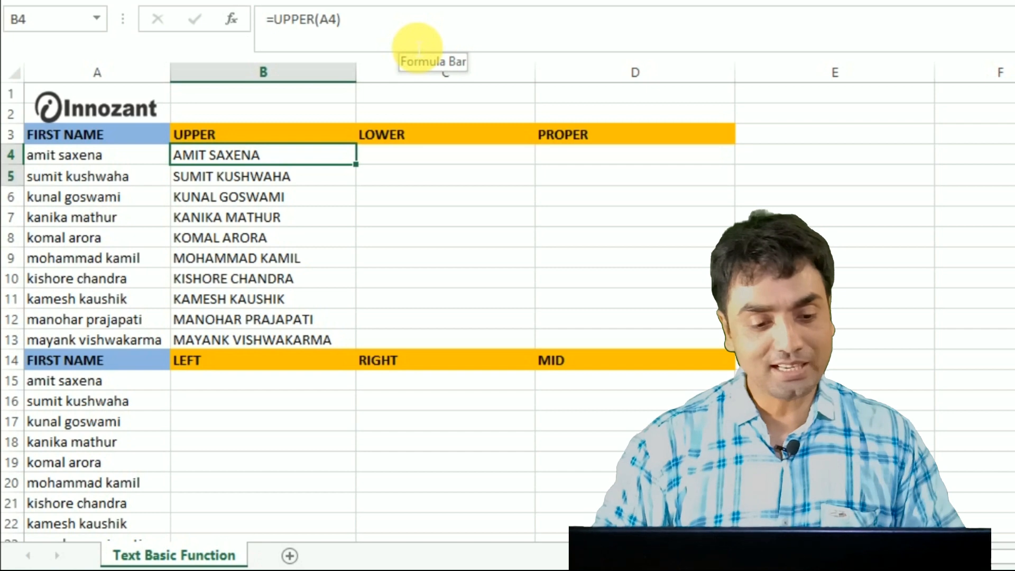
key(shift+Down)
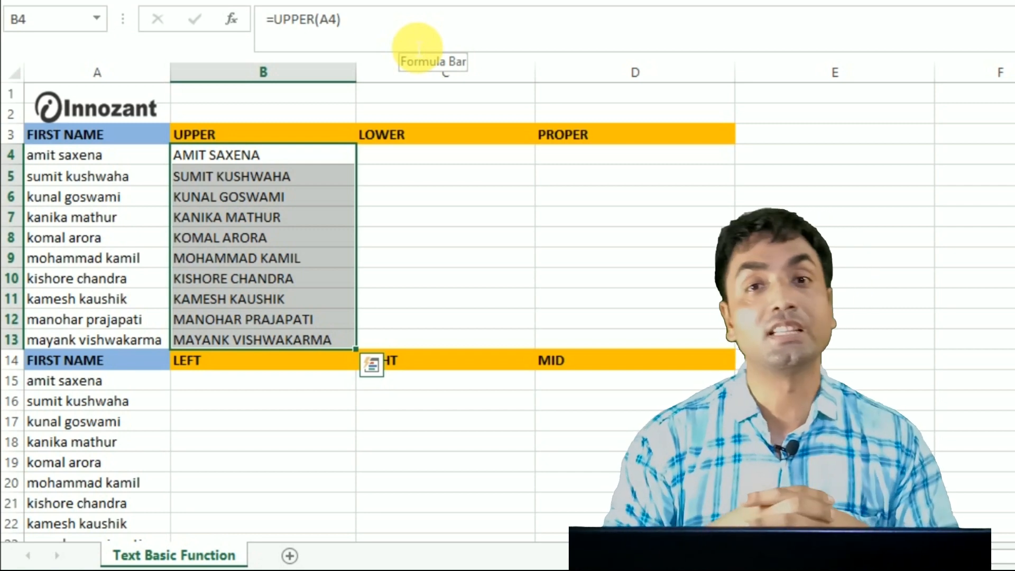
key(Right)
key(Left)
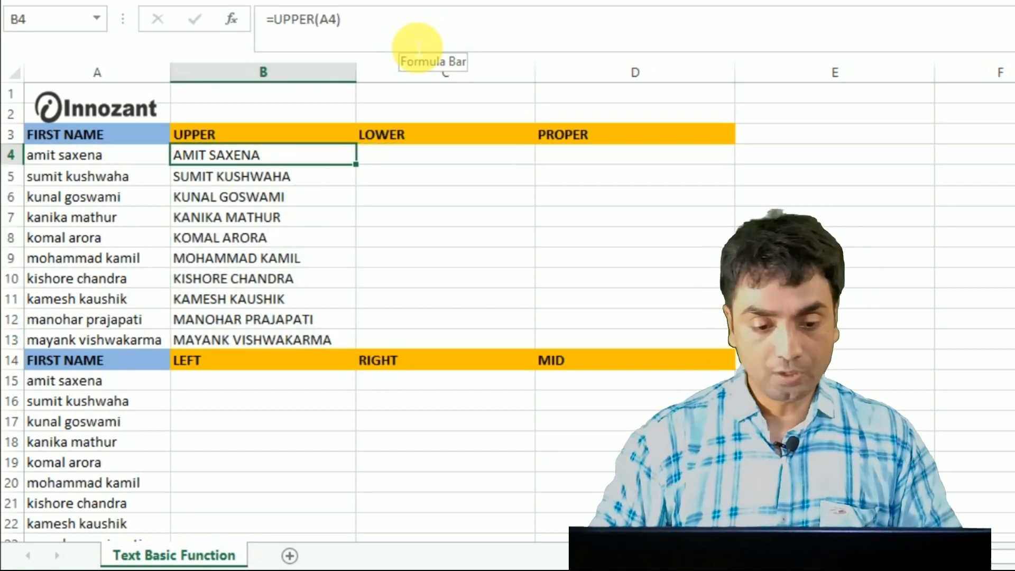
key(Right)
text(=lower)
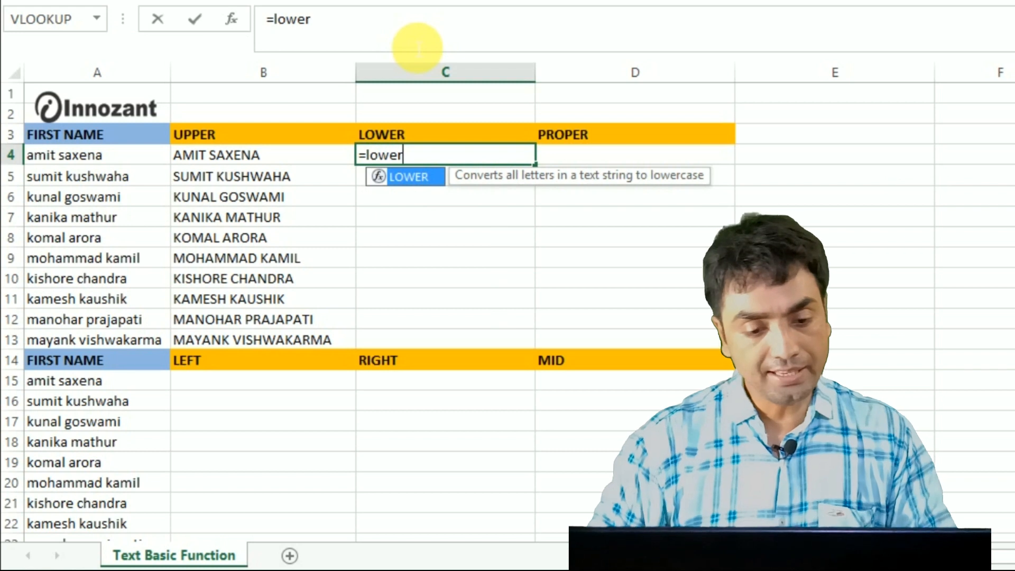
key(Tab)
key(Left)
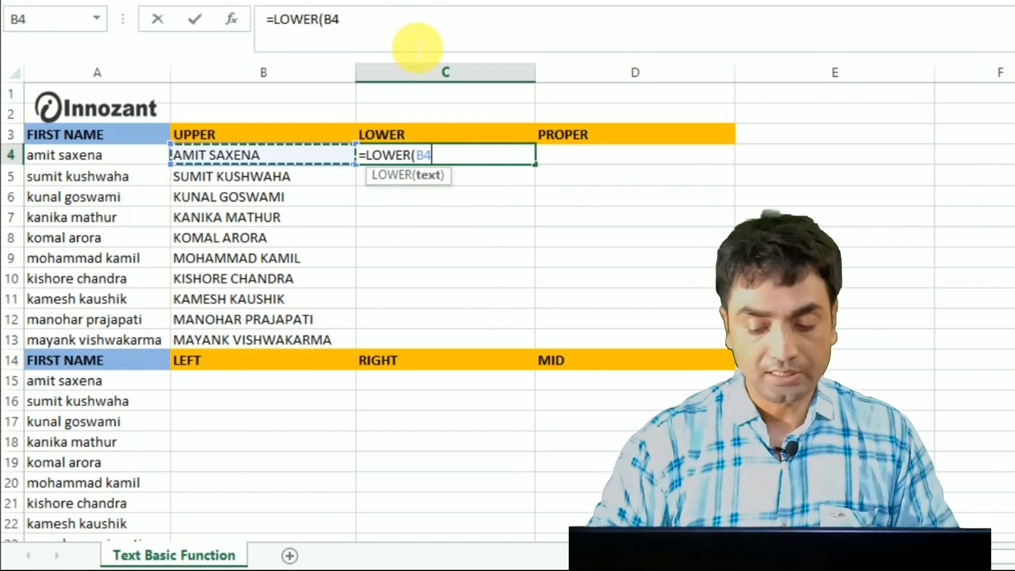
text())
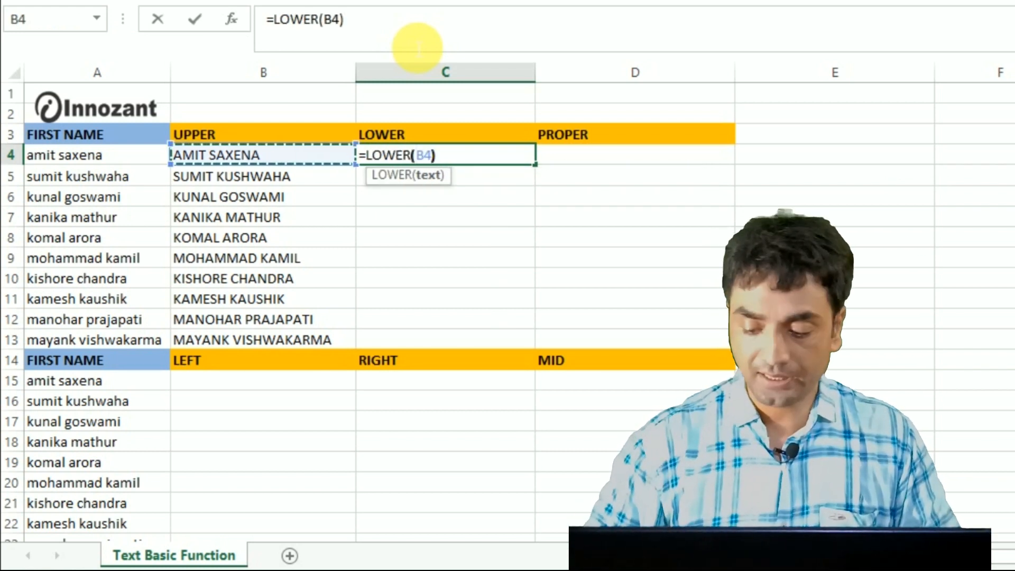
key(Return)
key(Up)
key(shift+Down)
key(shift+Down)
key(shift+Down)
key(shift+Down)
key(shift+Down)
key(shift+Down)
key(shift+Down)
key(shift+Down)
key(shift+Down)
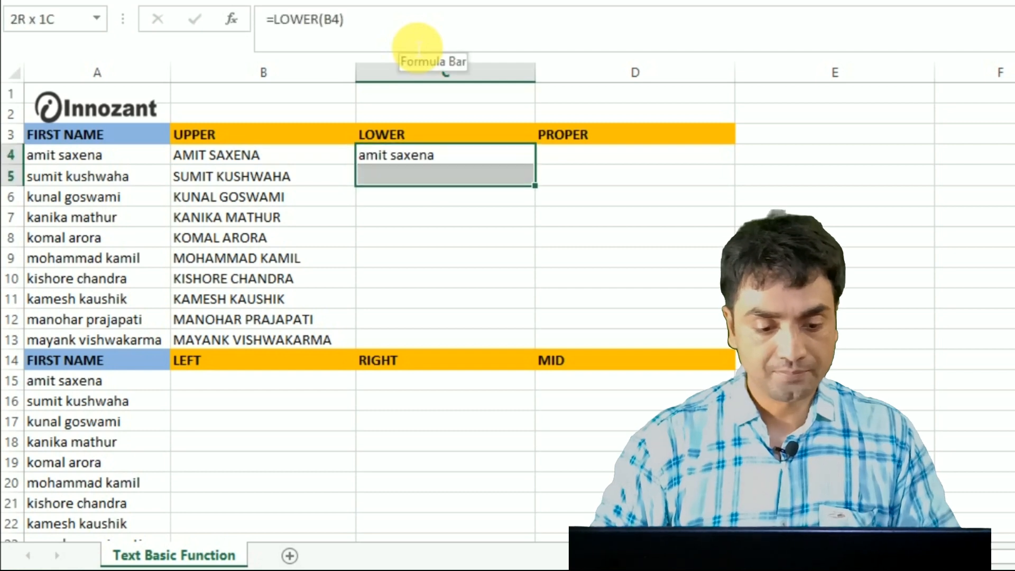
key(ctrl+d)
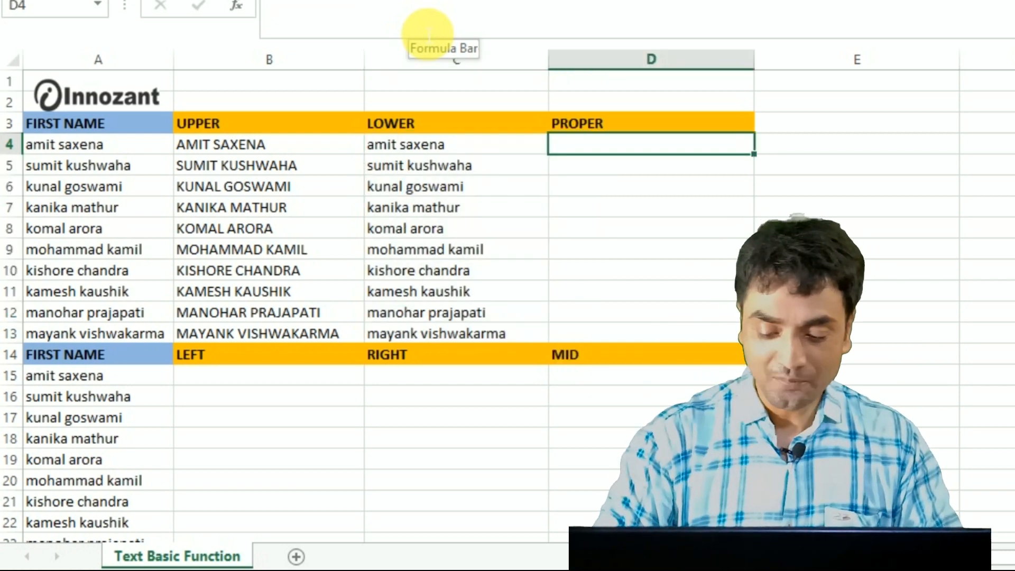
Enter =PROPER(C4) in D4 and fill it down through D13
text(=)
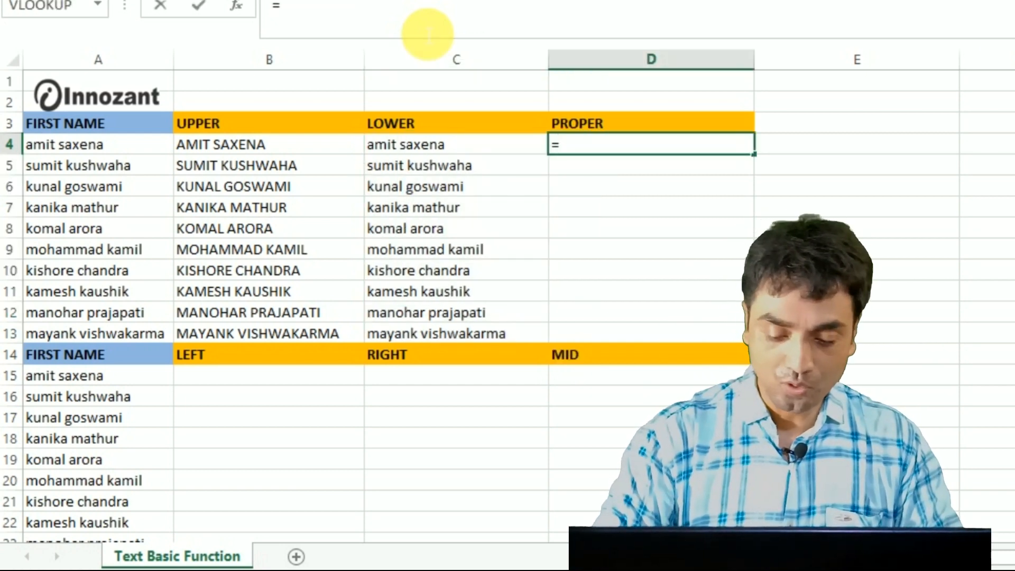
text(prop)
key(Tab)
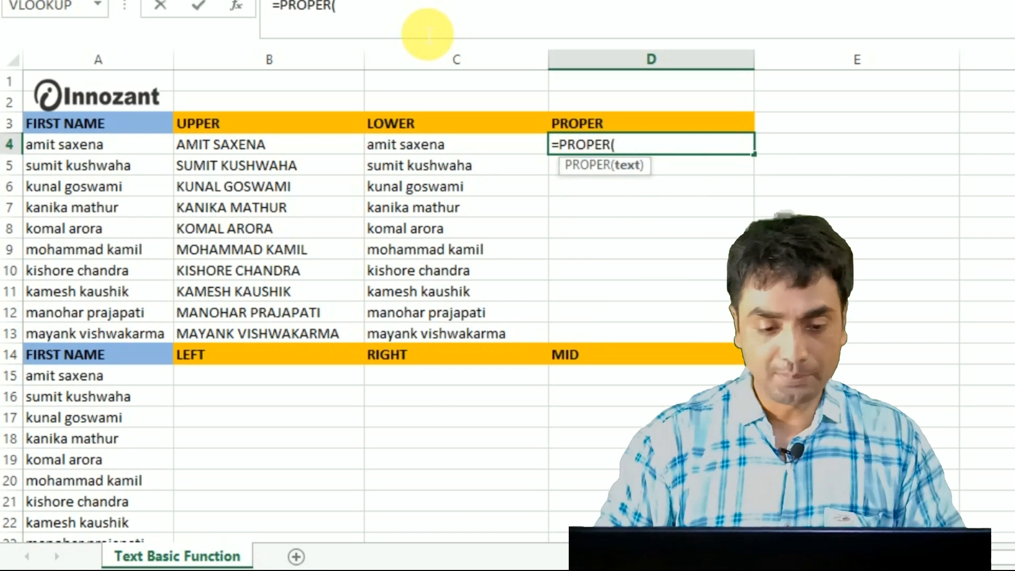
key(Left)
text())
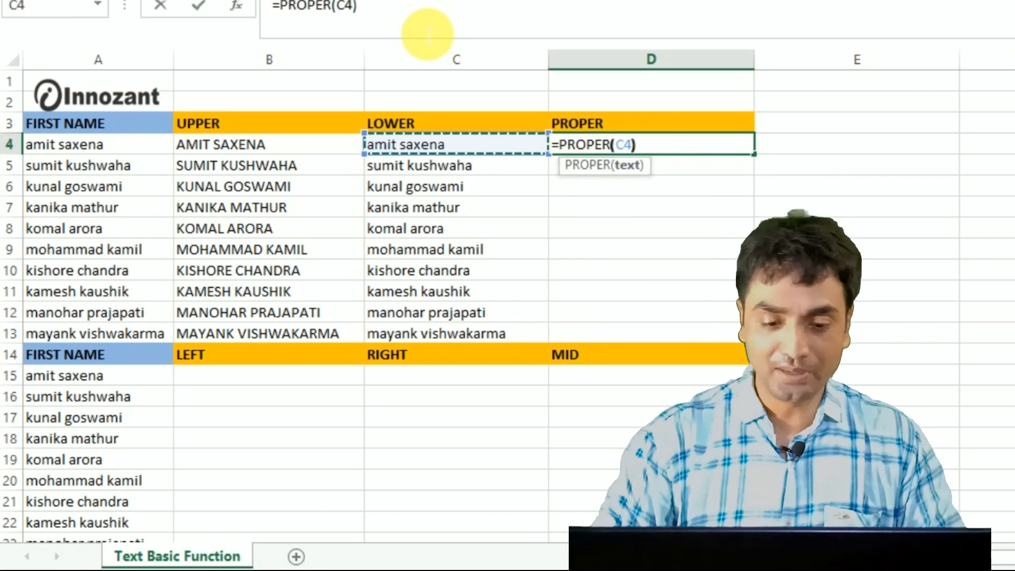
key(ctrl+Return)
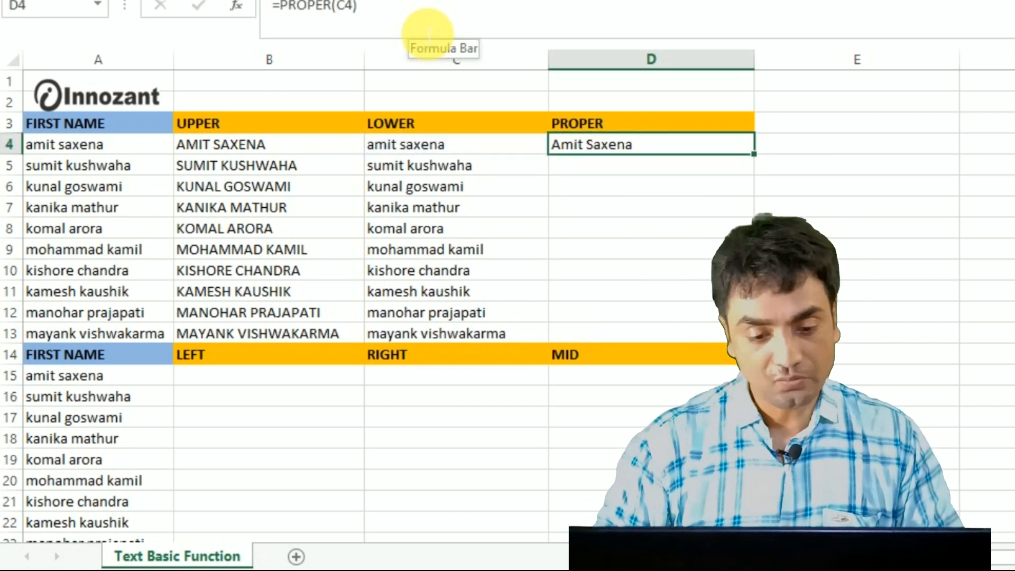
key(shift+Down)
key(shift+Down)
key(shift+Down)
key(shift+Down)
key(shift+Down)
key(shift+Down)
key(shift+Down)
key(shift+Down)
key(shift+Down)
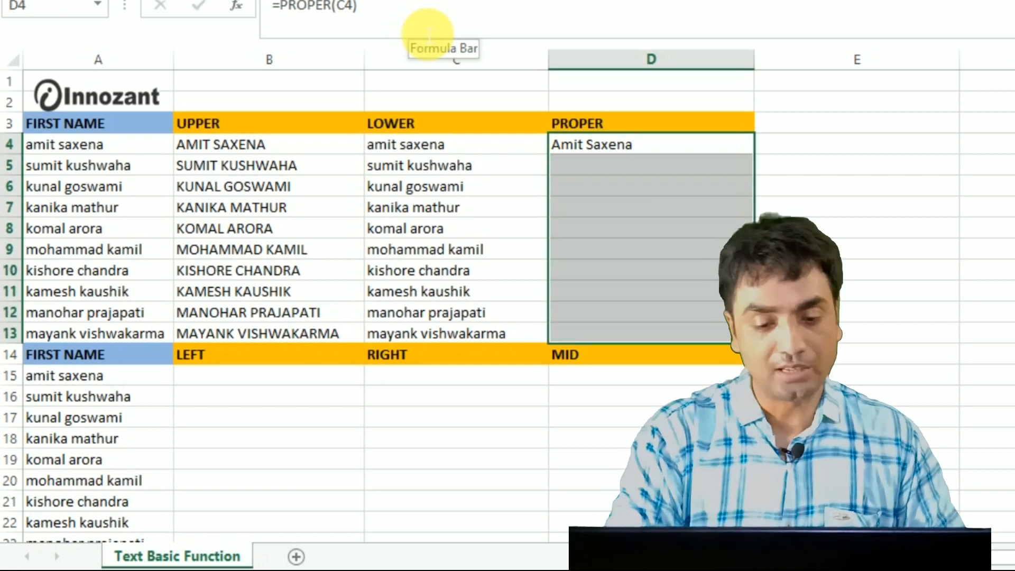
key(ctrl+d)
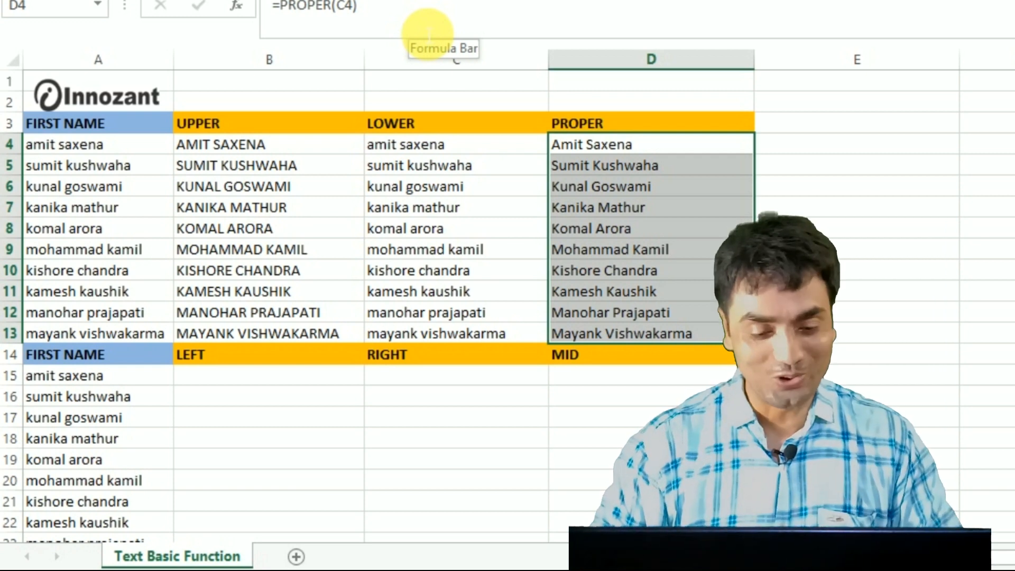
Scroll down and select B15 under the LEFT heading
key(Down)
scroll(242, 106, down, 4)
click(242, 106)
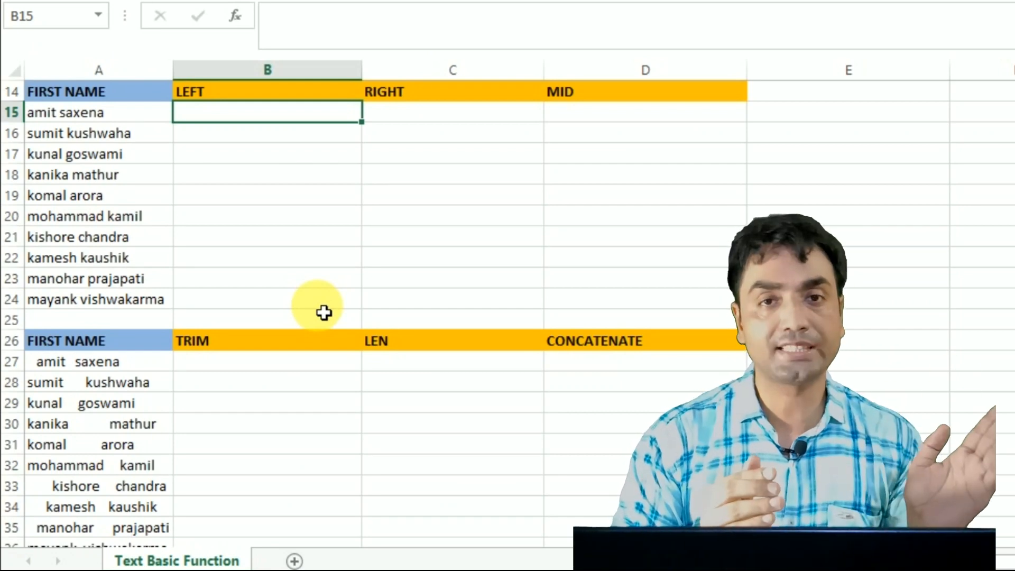
Type =left in B15 to start the LEFT formula
text(=left)
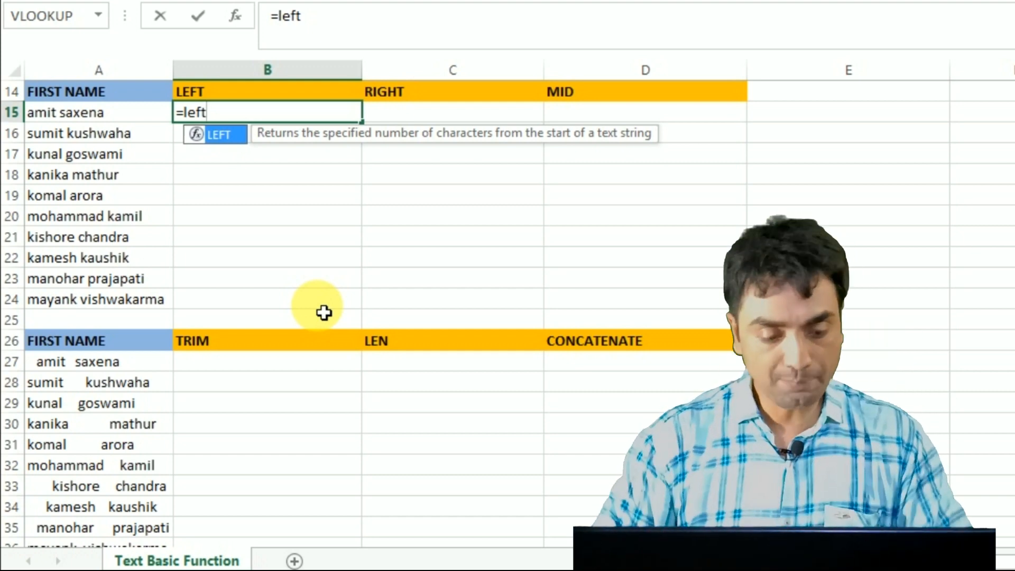
Complete =LEFT(A15,4) in B15 so it returns 'amit'
key(Tab)
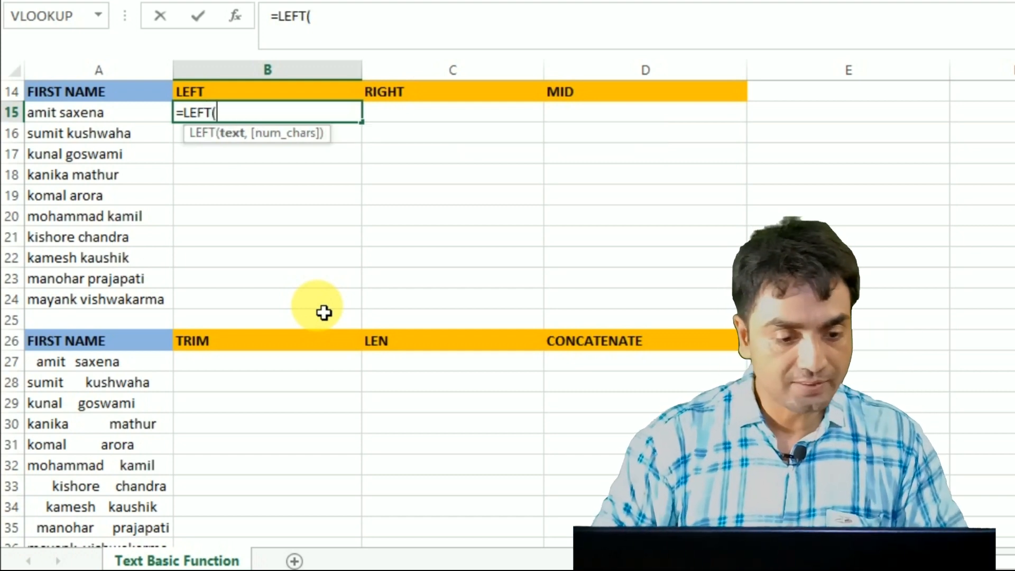
click(122, 120)
text(,)
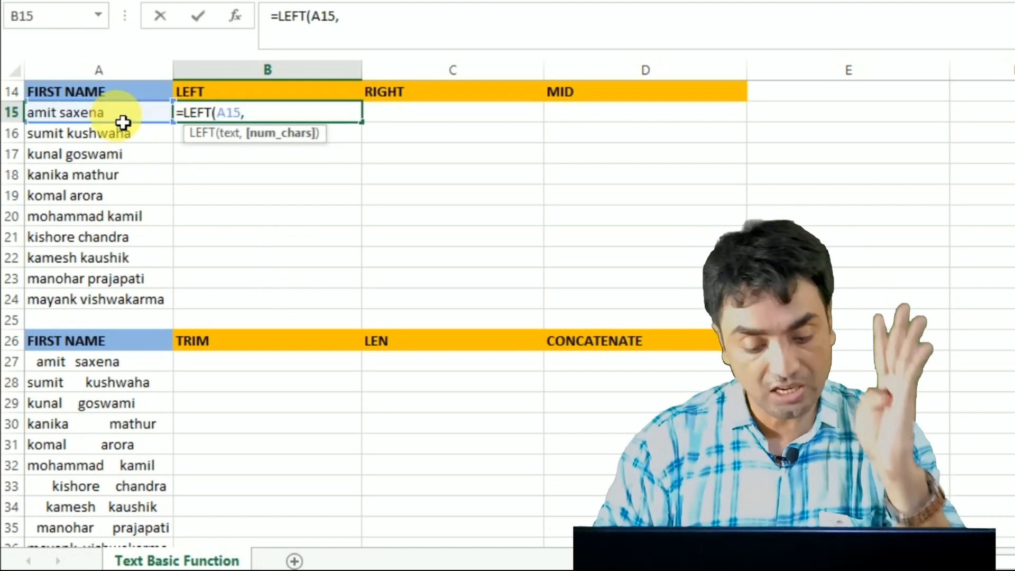
text(4)
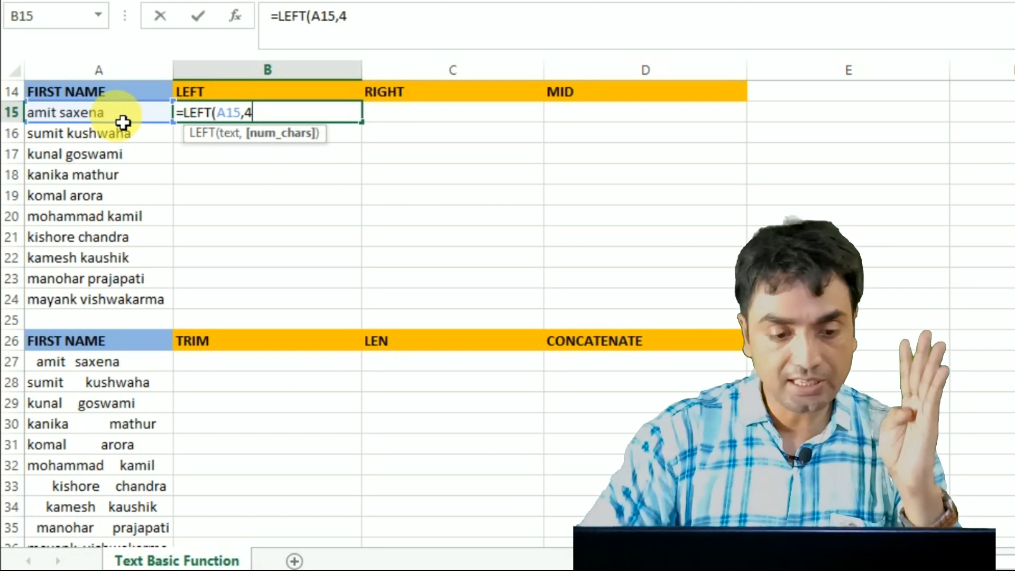
text())
key(Return)
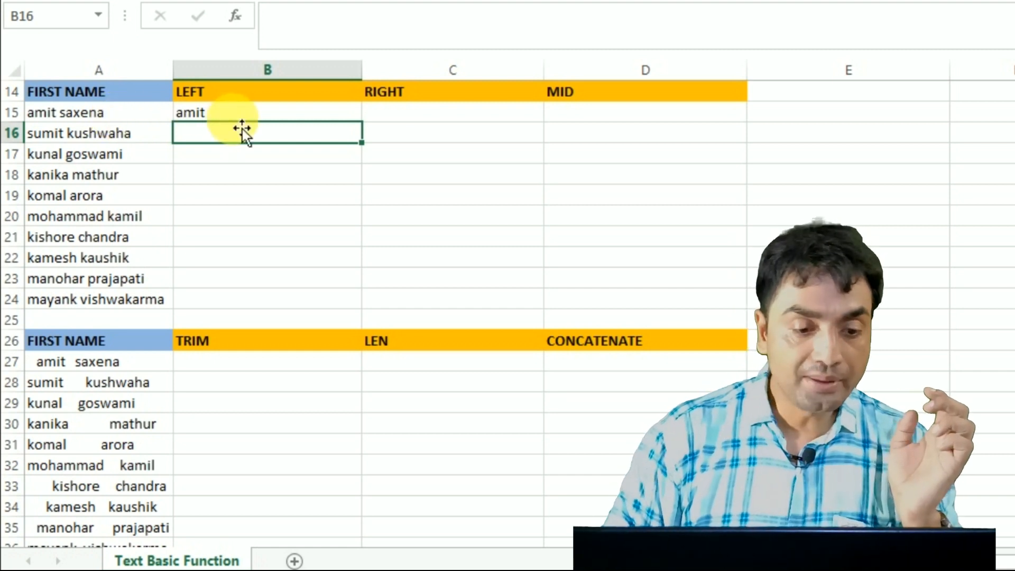
Try filling the LEFT formula down to B25, then take the filled copies back out
click(256, 116)
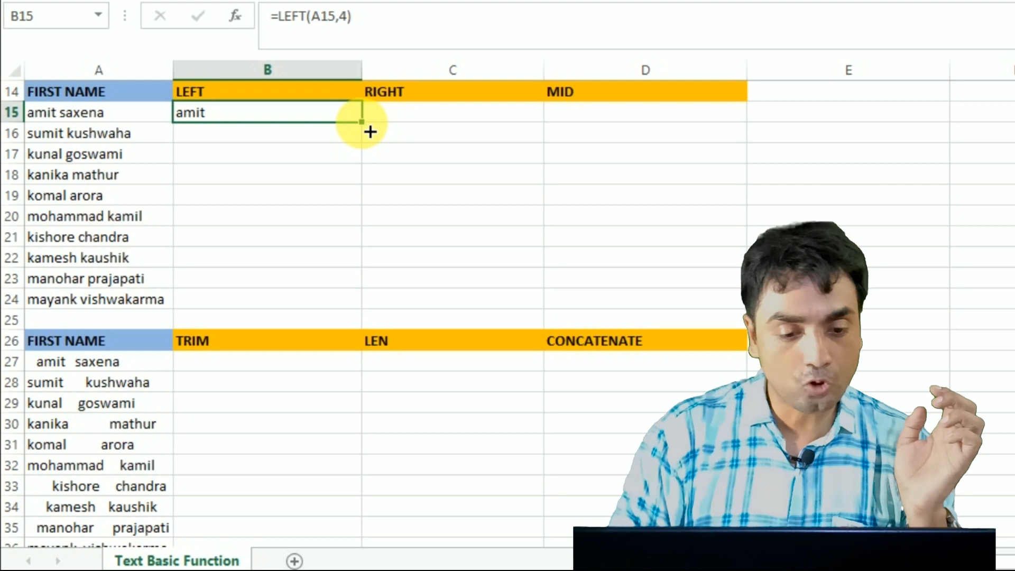
drag(371, 132, 350, 337)
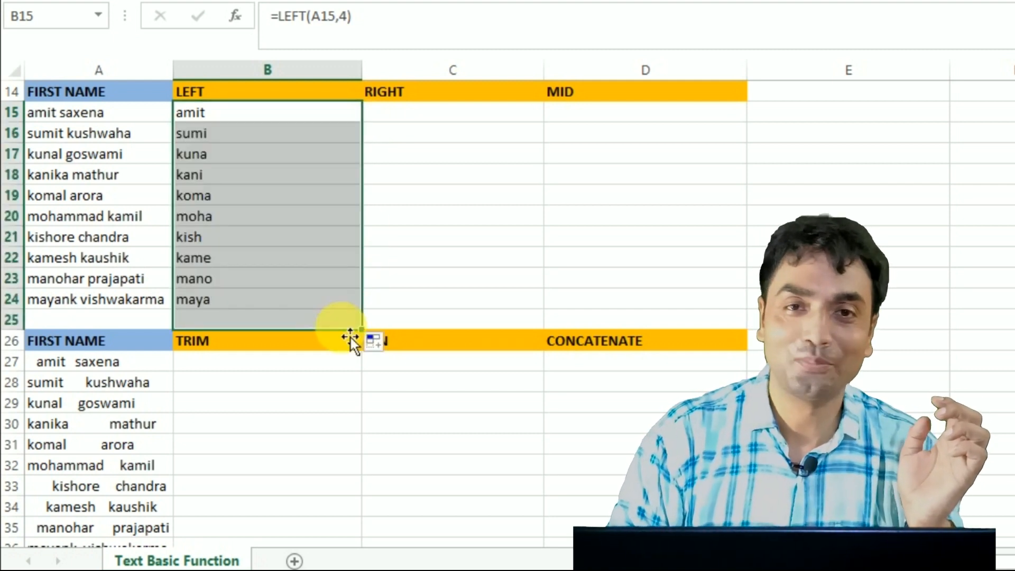
key(Delete)
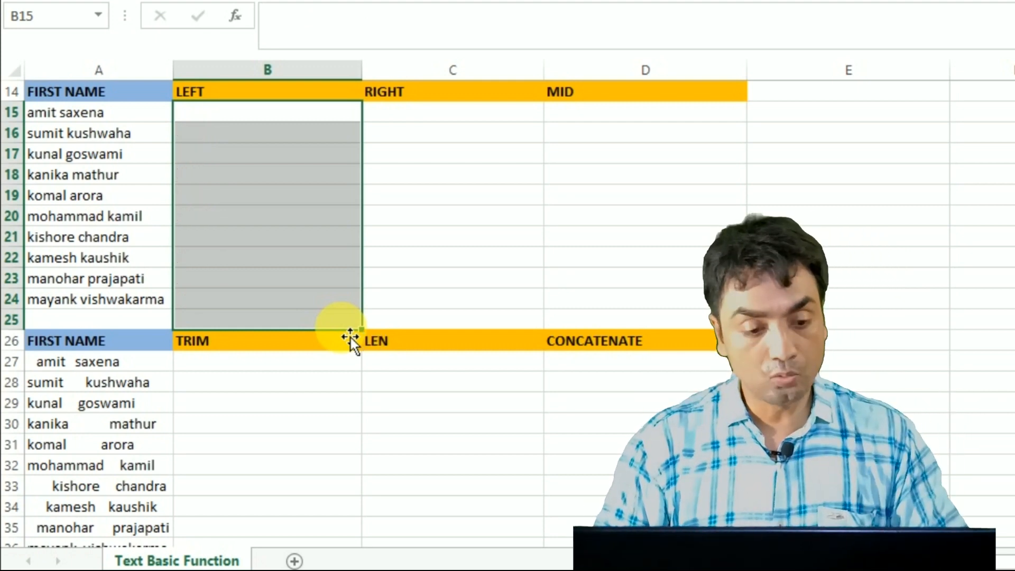
key(ctrl+z)
key(ctrl+z)
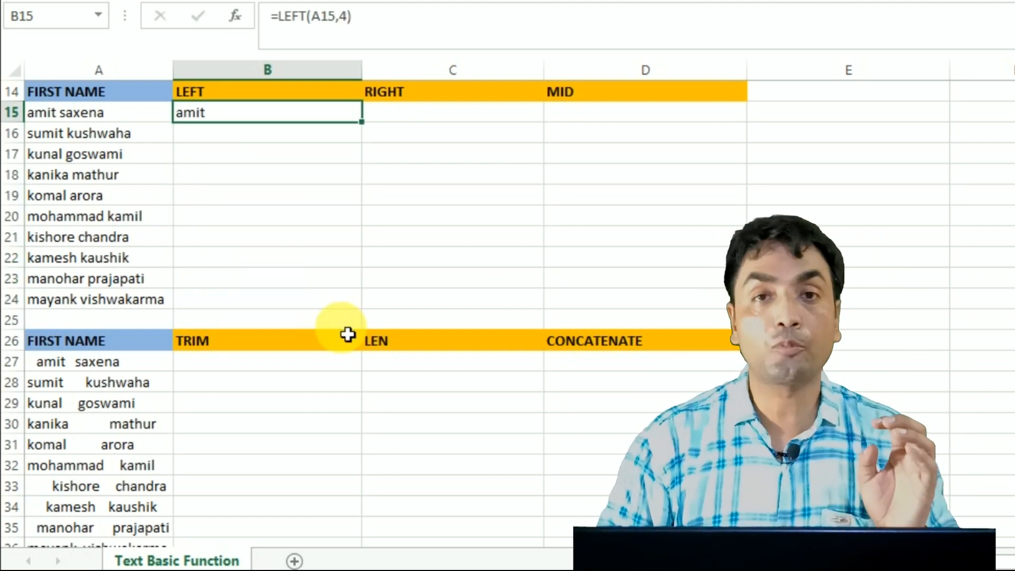
key(Down)
key(Up)
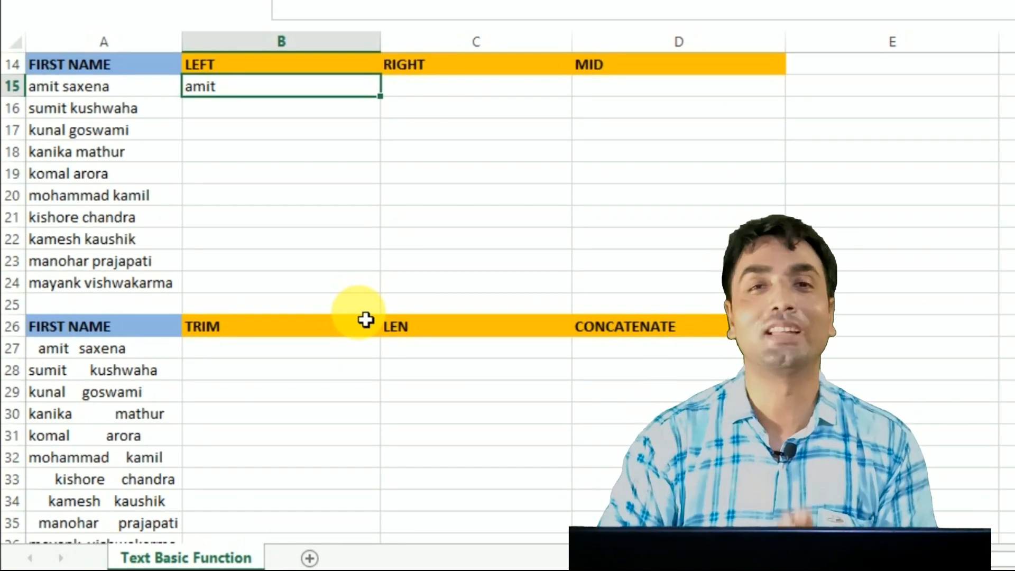
key(Right)
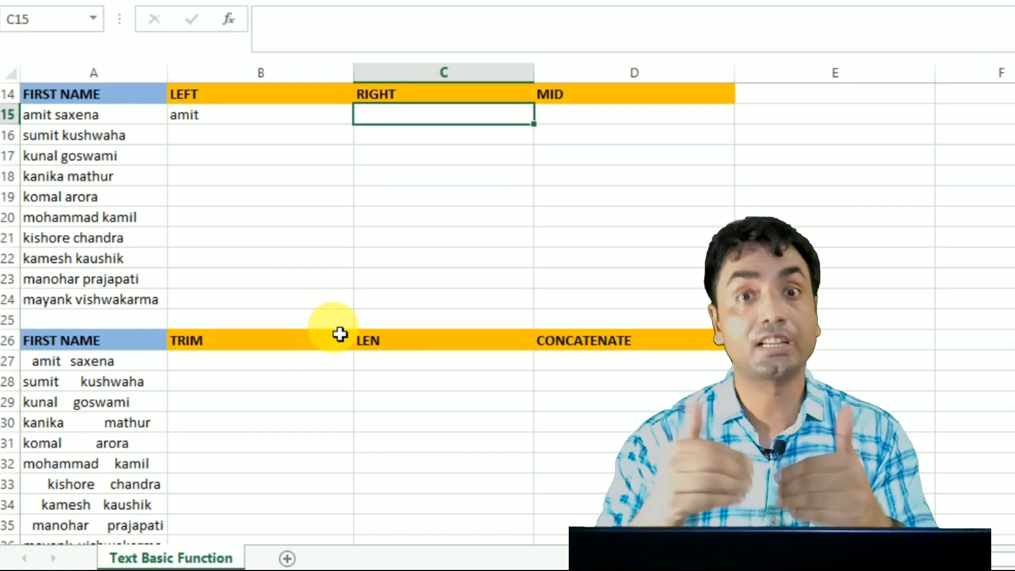
Enter =RIGHT(A15,6) in C15 to return the surname 'saxena'
text(=)
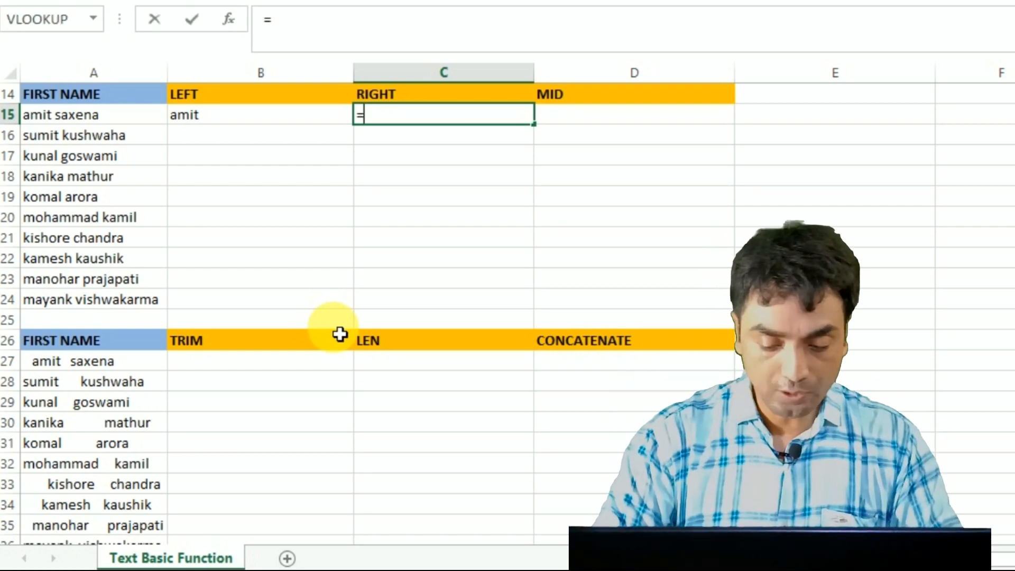
text(right)
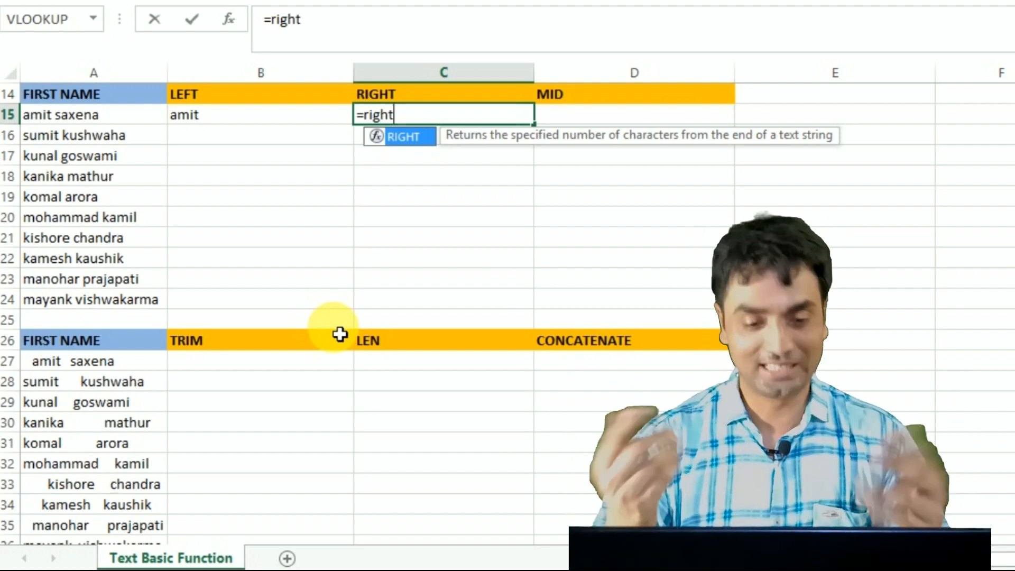
key(Tab)
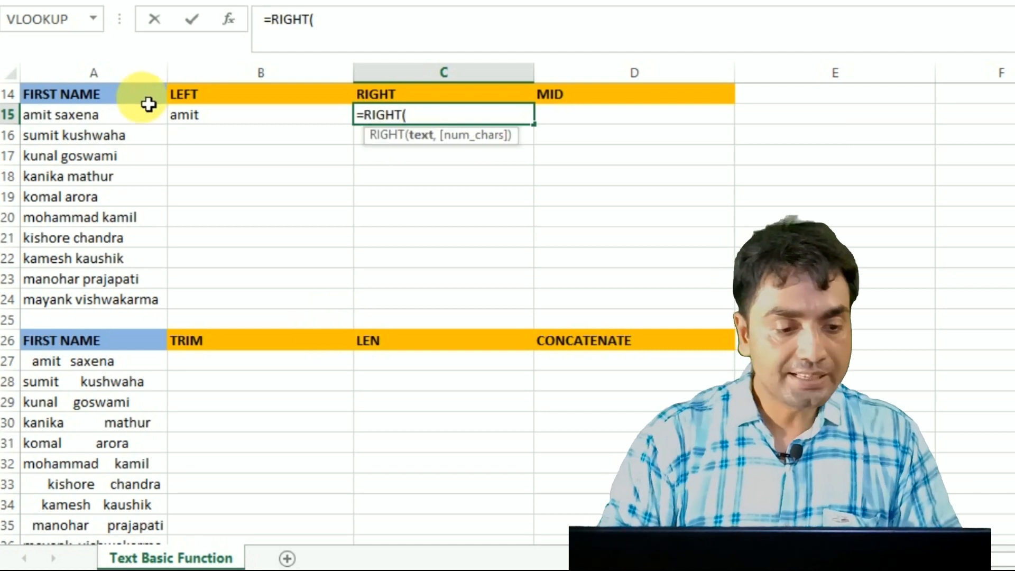
click(119, 120)
text(,)
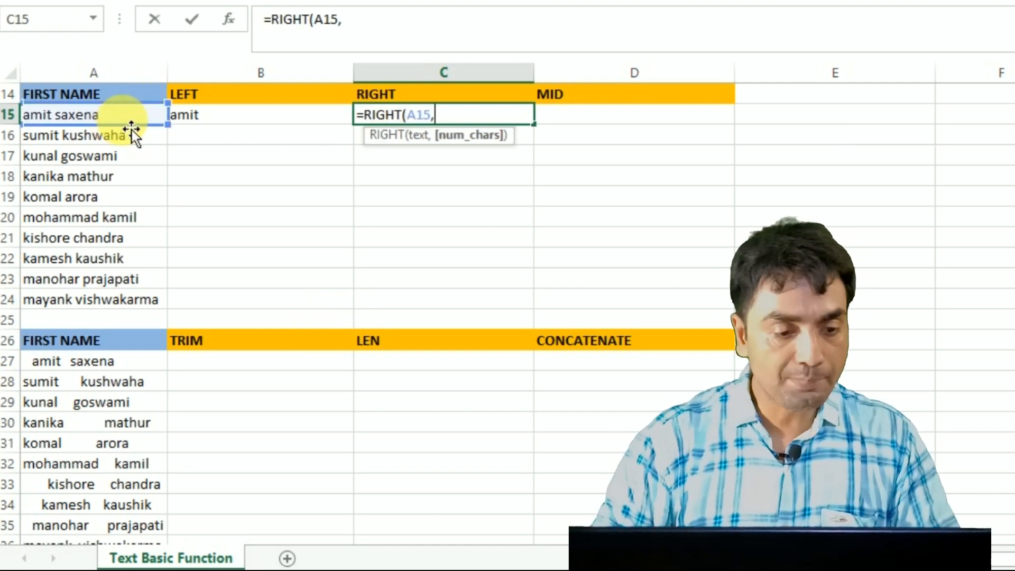
text(6)
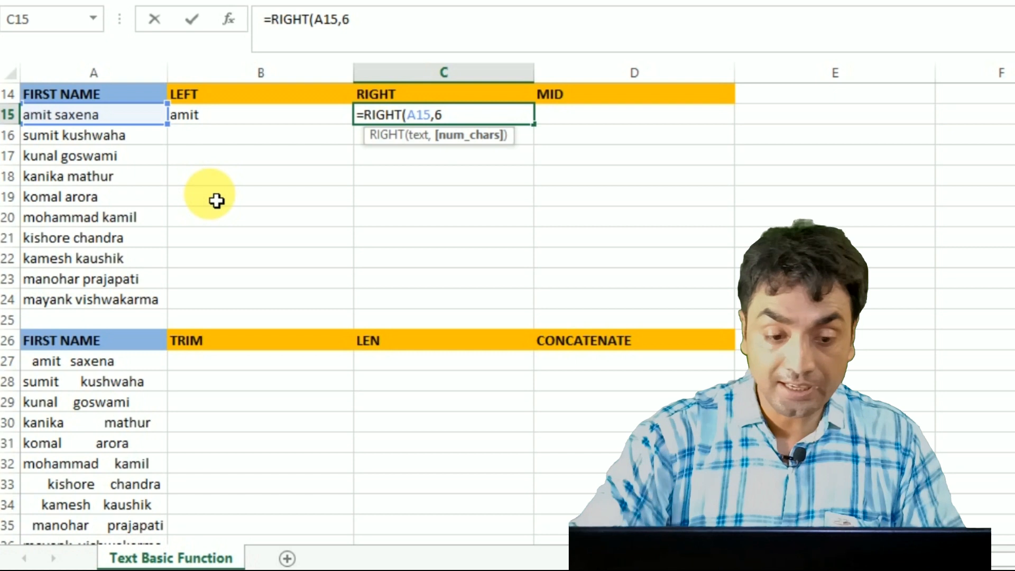
text())
key(Return)
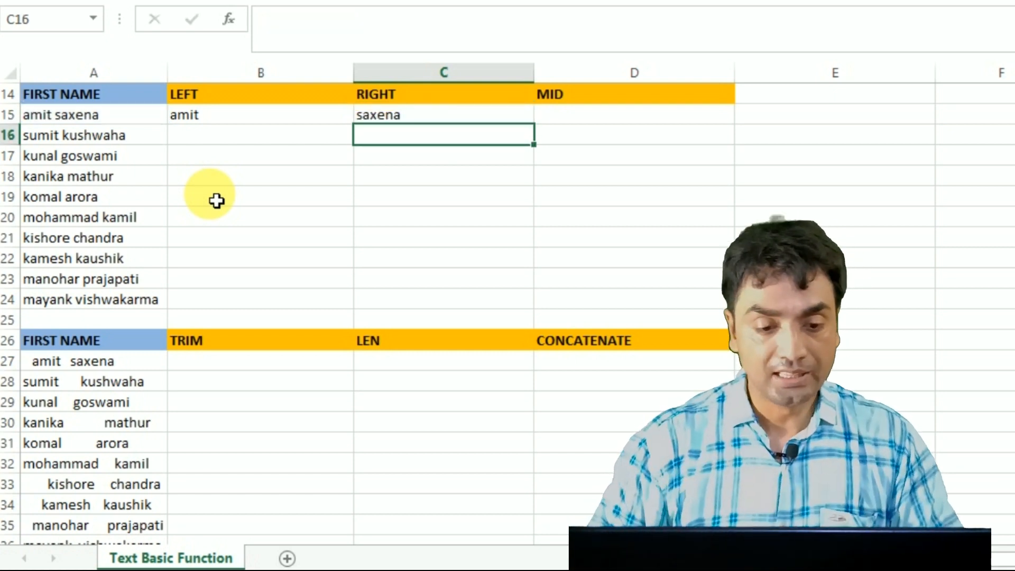
Fill the RIGHT formula down C15:C25, then undo the fill
key(Up)
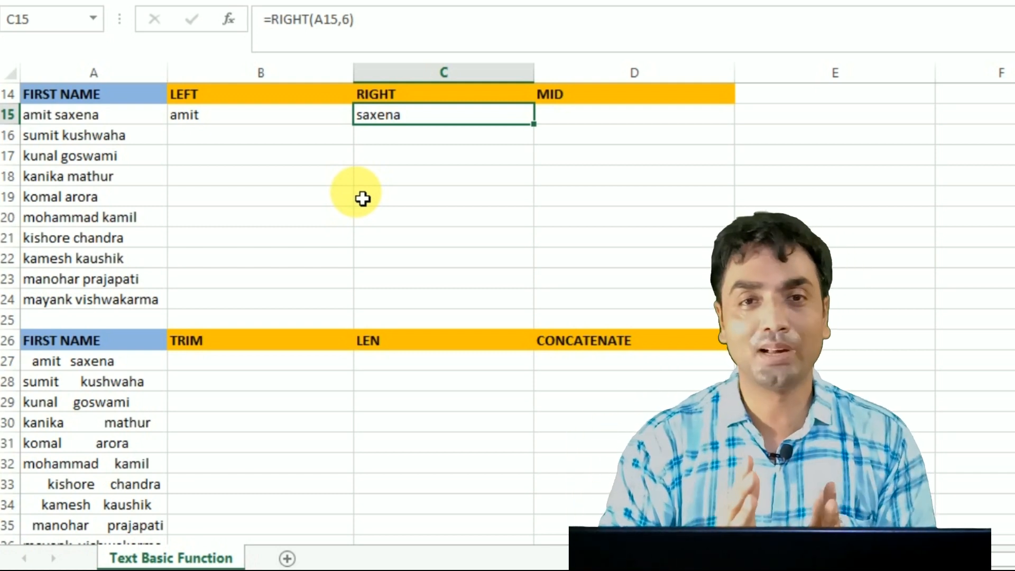
key(shift+Down)
key(shift+Down)
key(shift+Down)
key(shift+Down)
key(shift+Down)
key(shift+Down)
key(shift+Down)
key(shift+Down)
key(shift+Down)
key(shift+Down)
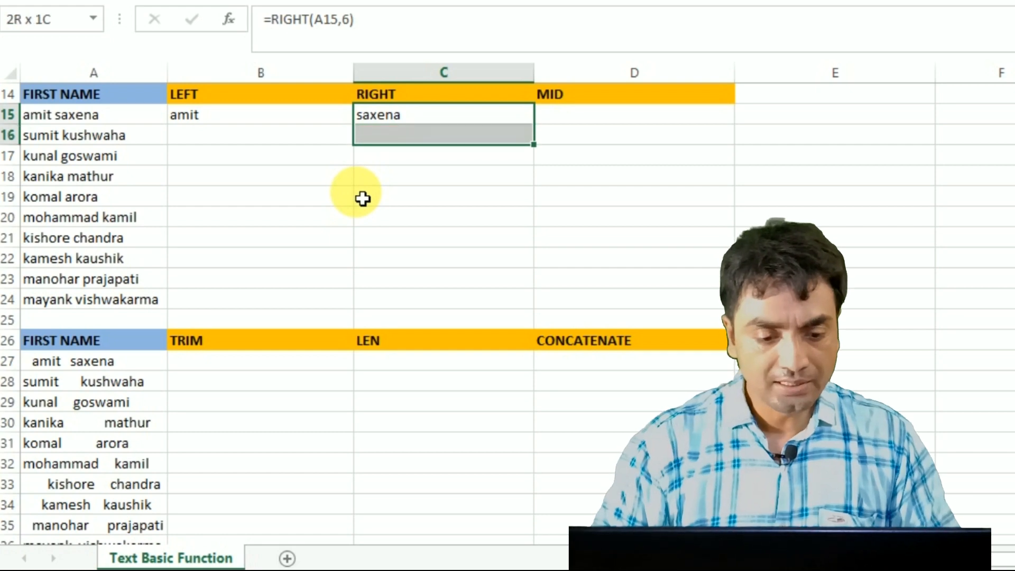
key(ctrl+d)
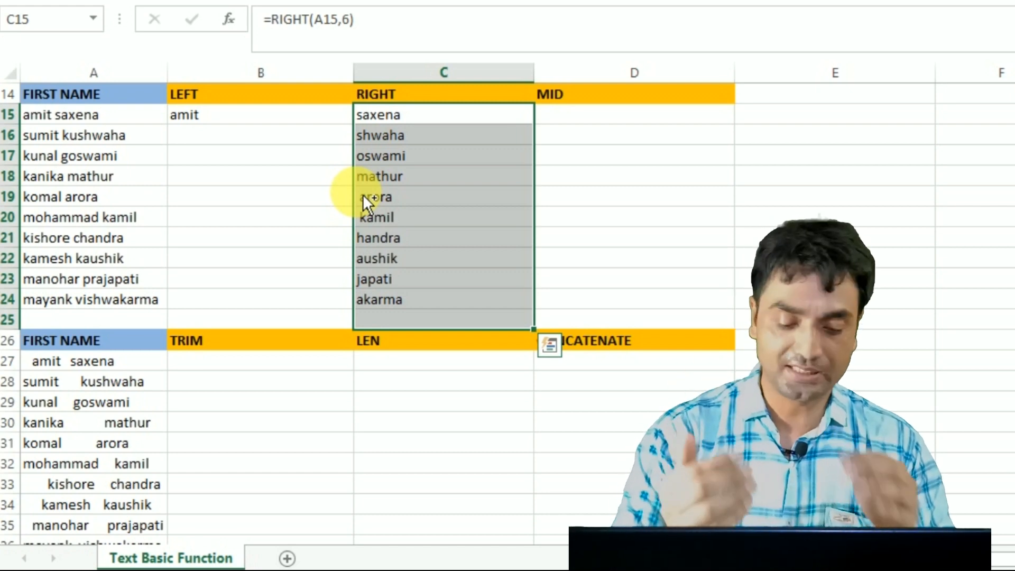
key(ctrl+z)
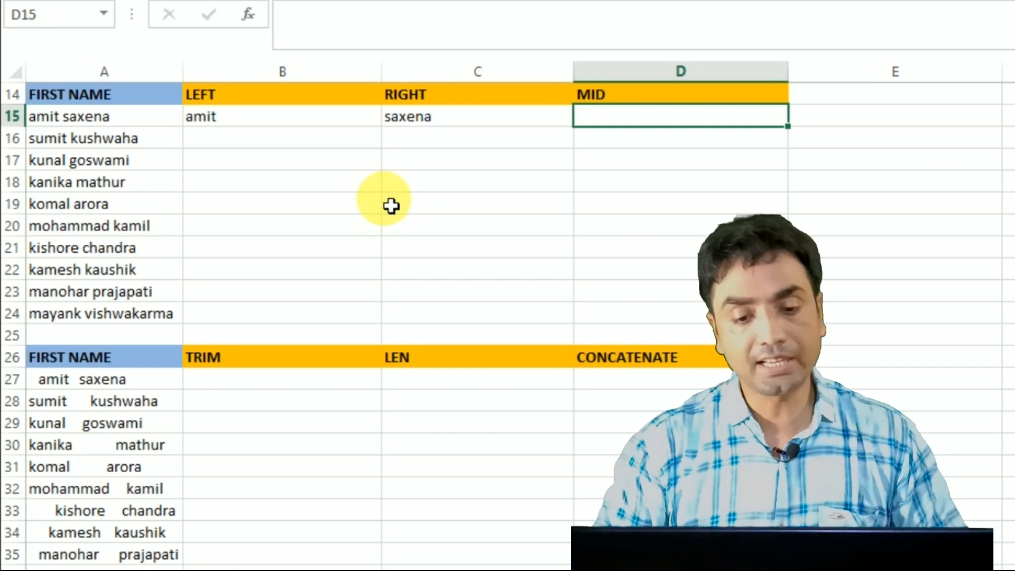
Type a three-part sample full name into E14 beside the MID heading
key(Up)
key(Right)
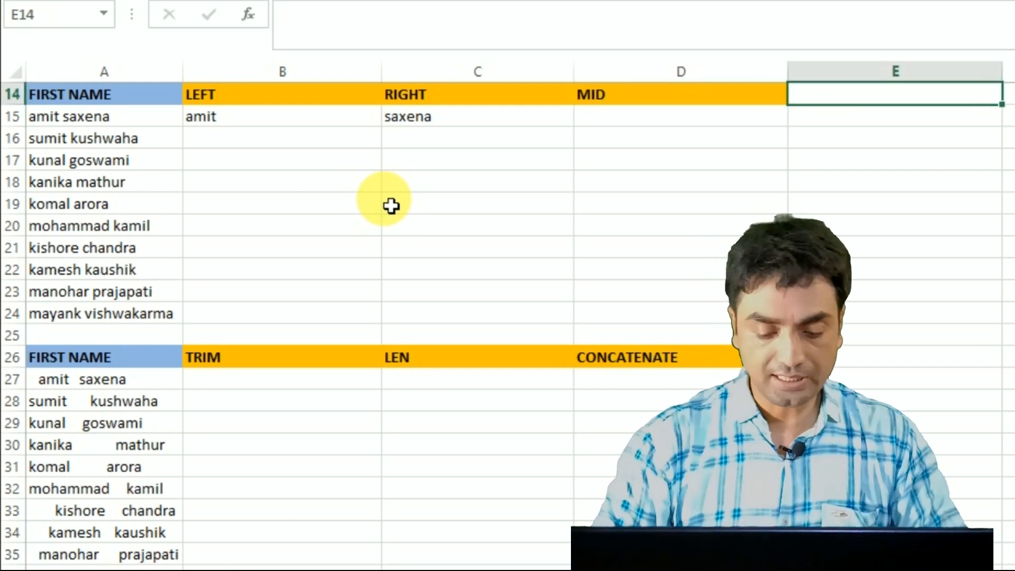
text(anumeet )
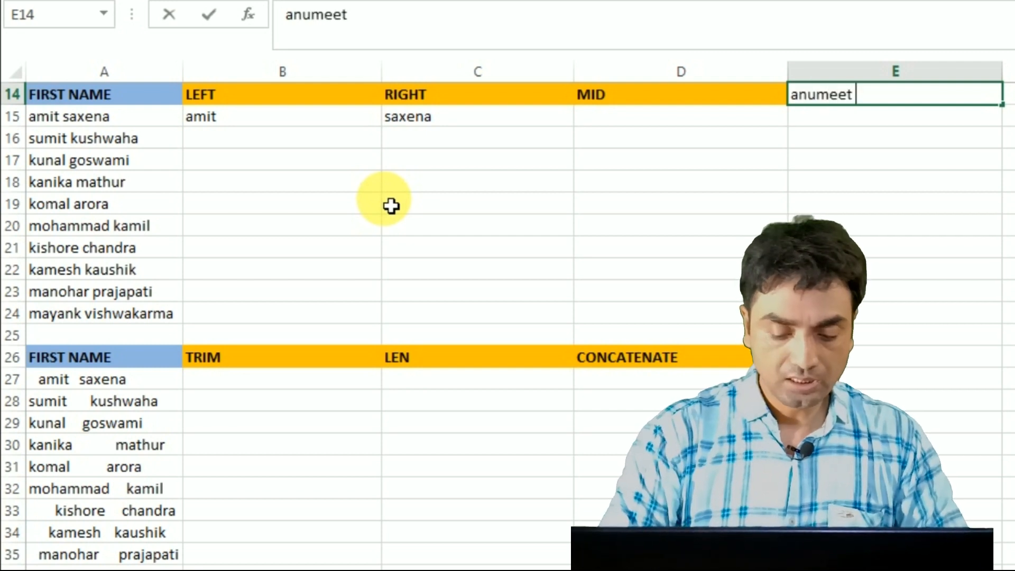
text(kaur singh)
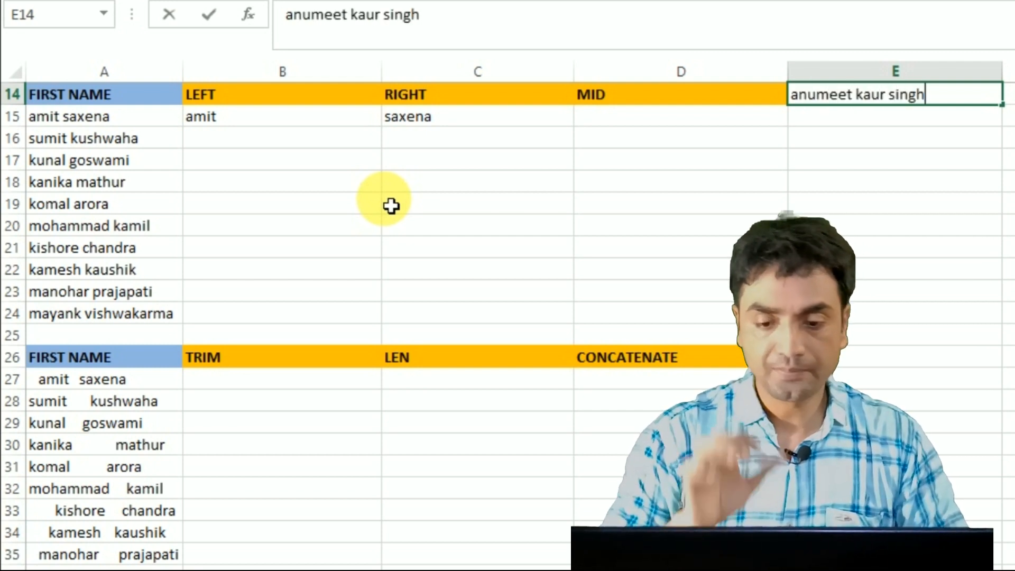
key(Return)
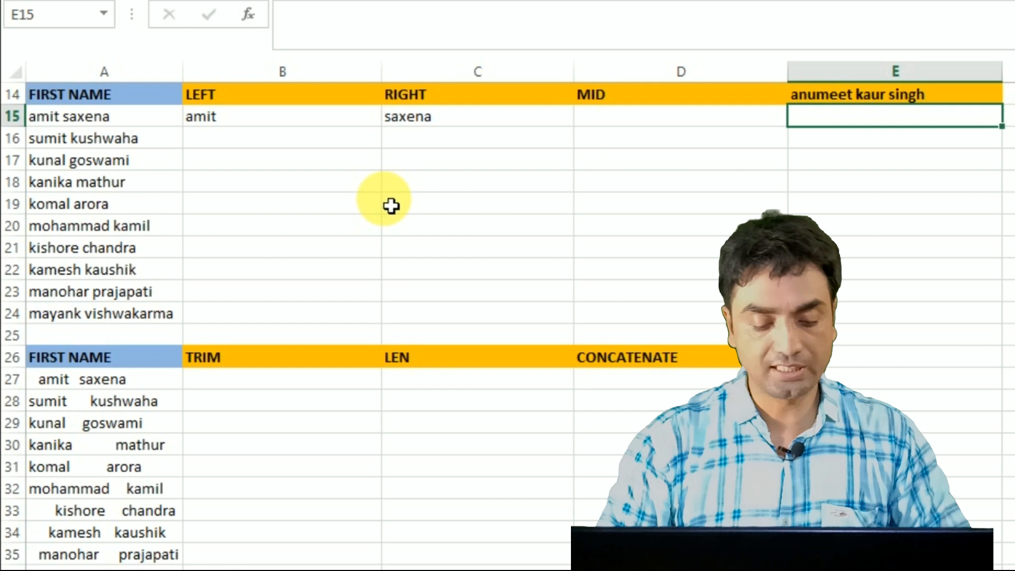
Move the full name from E14 down to E15, ending on D15
key(Up)
key(ctrl+x)
key(Down)
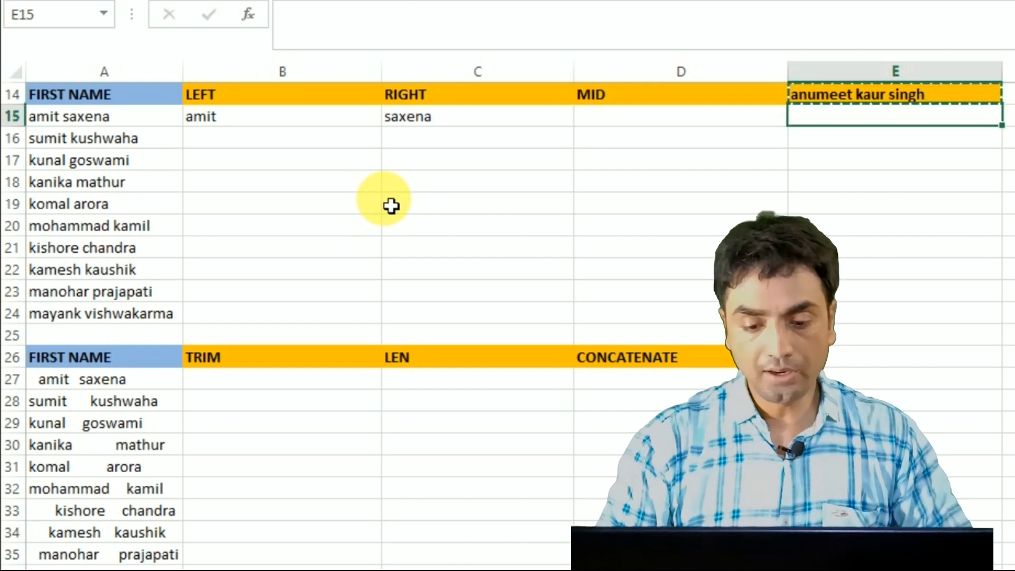
key(ctrl+v)
key(Down)
key(Up)
key(Down)
key(Left)
key(Up)
key(Right)
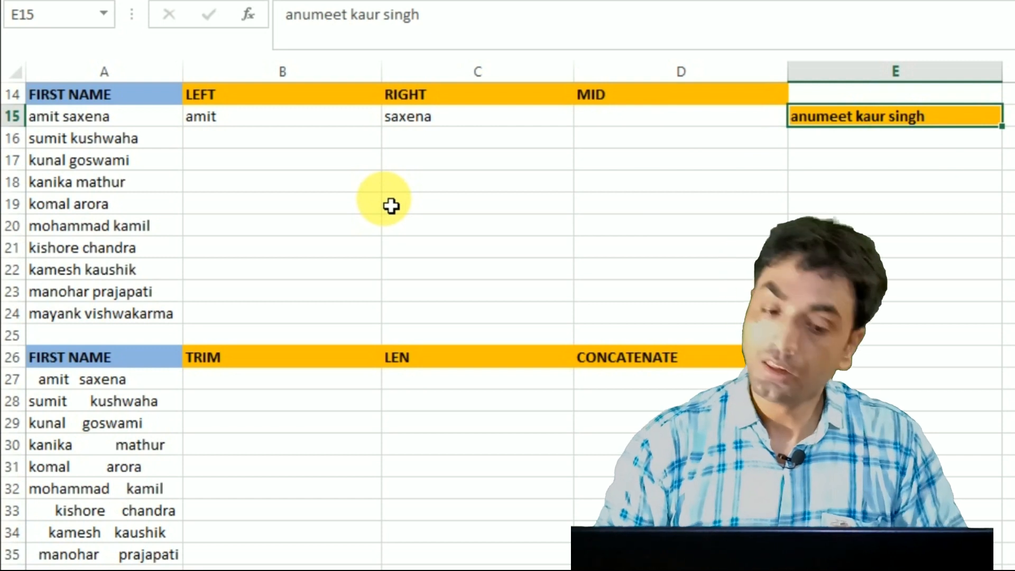
key(Left)
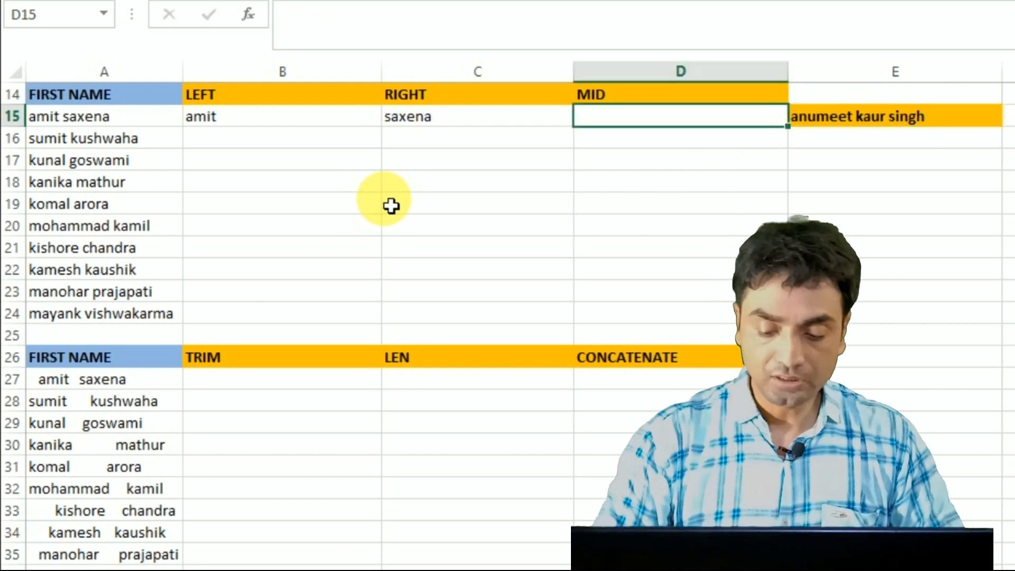
Enter =MID(E15,9,4) in D15 to extract the four-letter middle name
text(=mid)
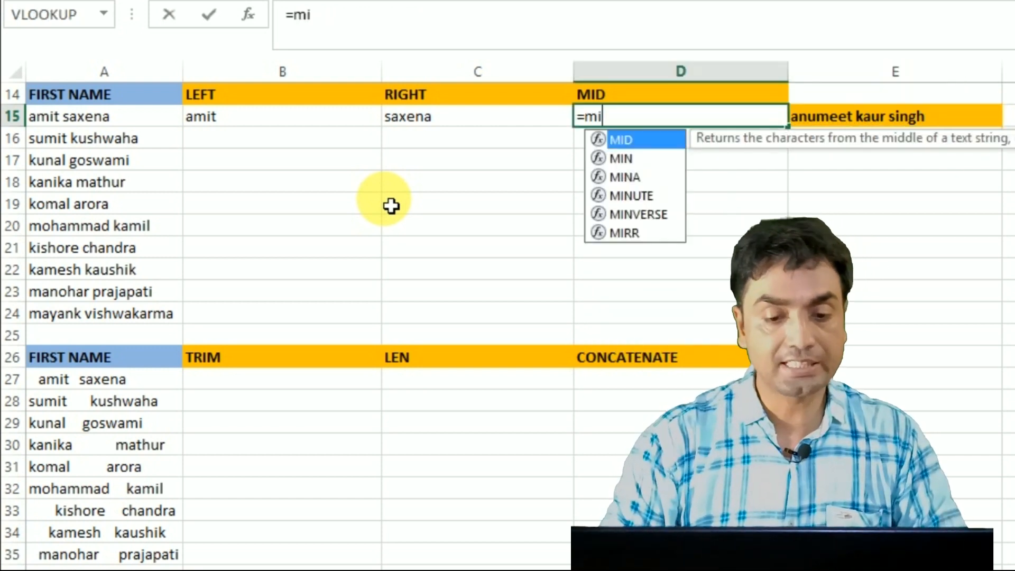
key(Tab)
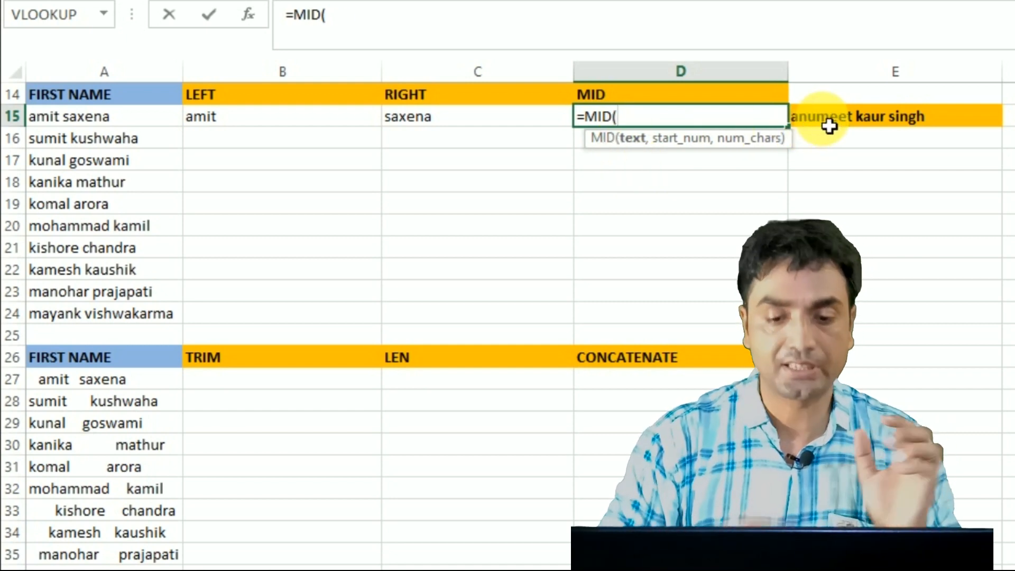
click(828, 126)
text(,)
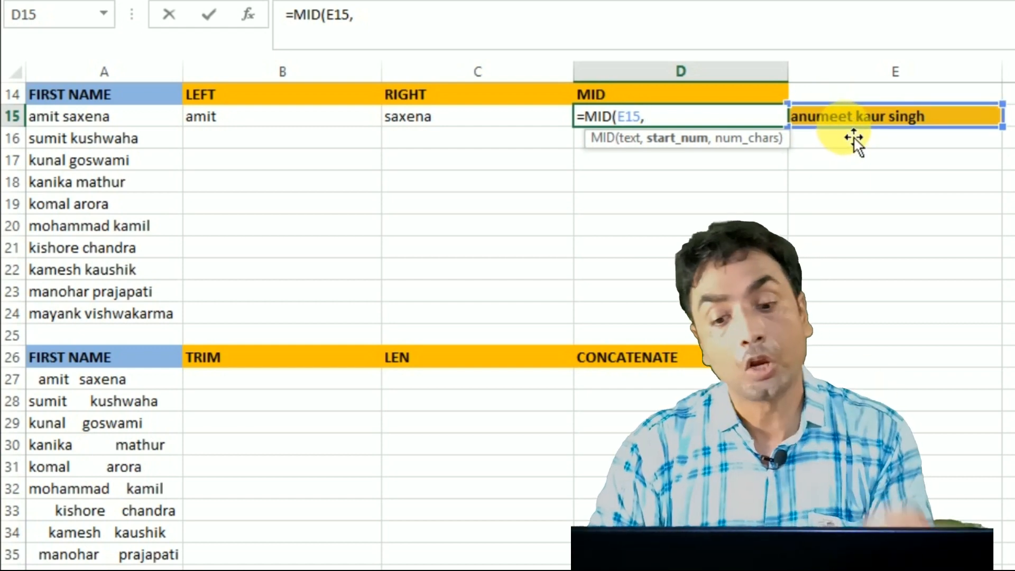
text(9)
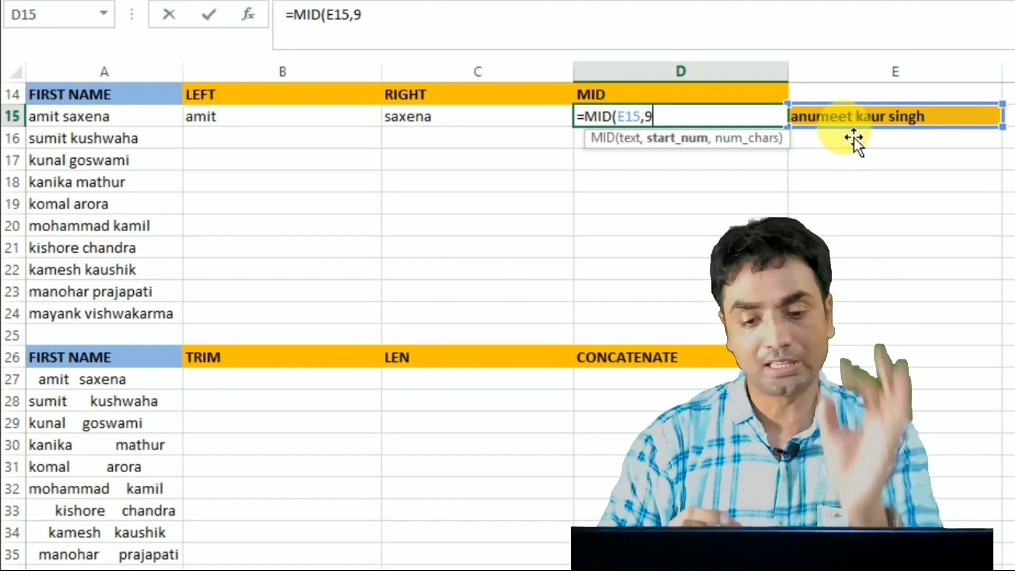
text(,)
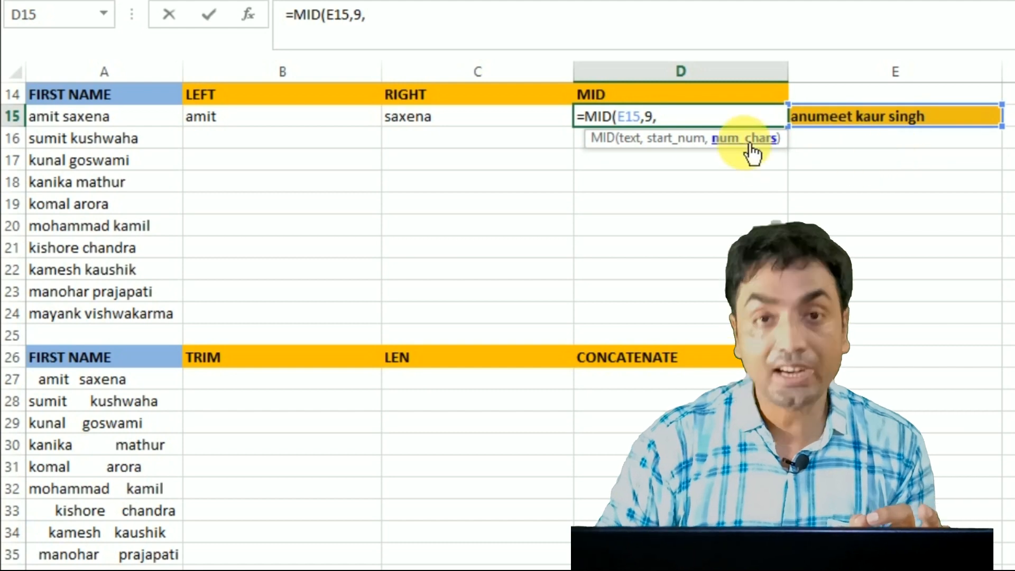
text(4))
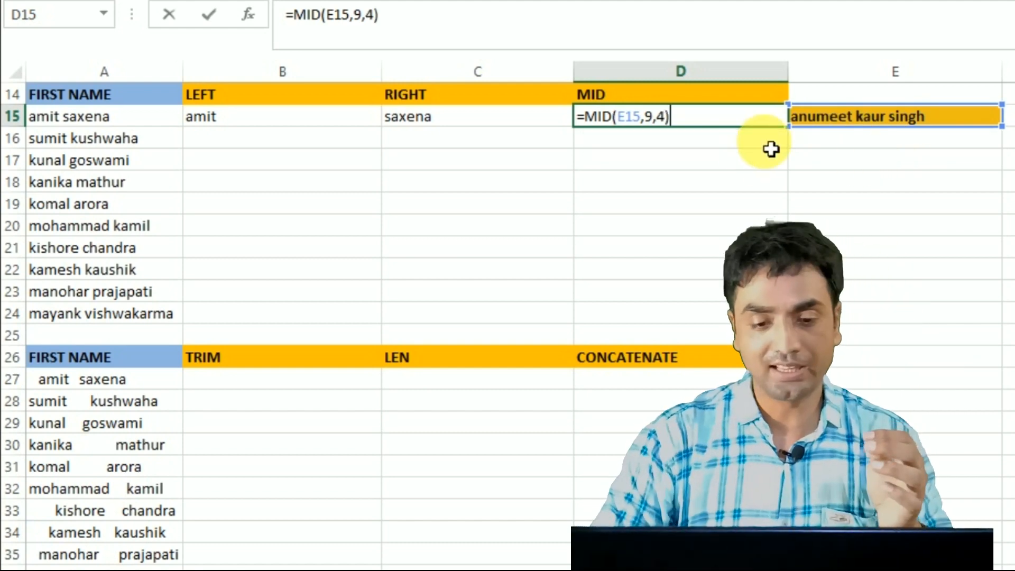
key(Return)
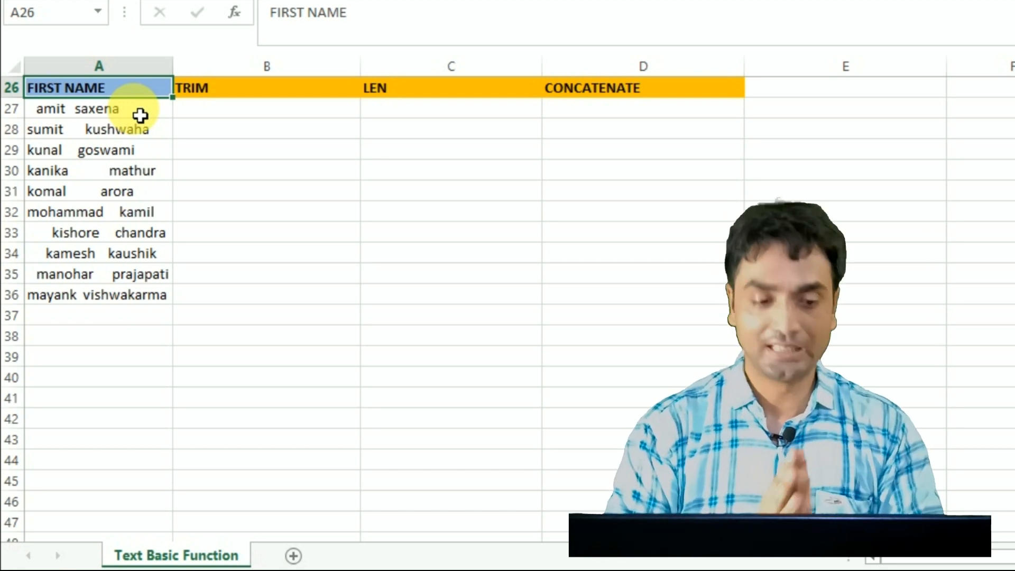
Enter =TRIM(A27) in B27 under the TRIM heading
key(Right)
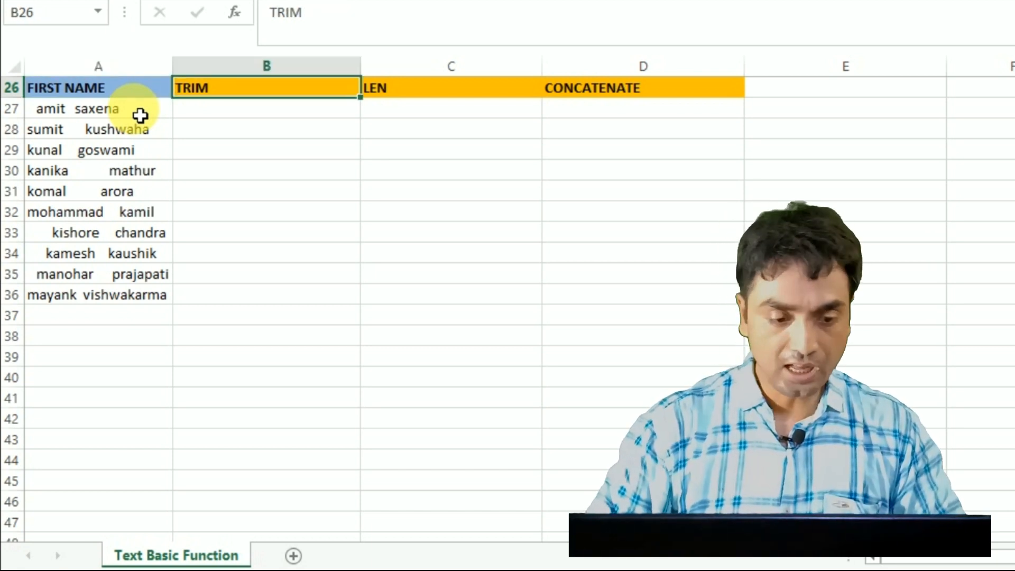
key(Down)
text(=tri)
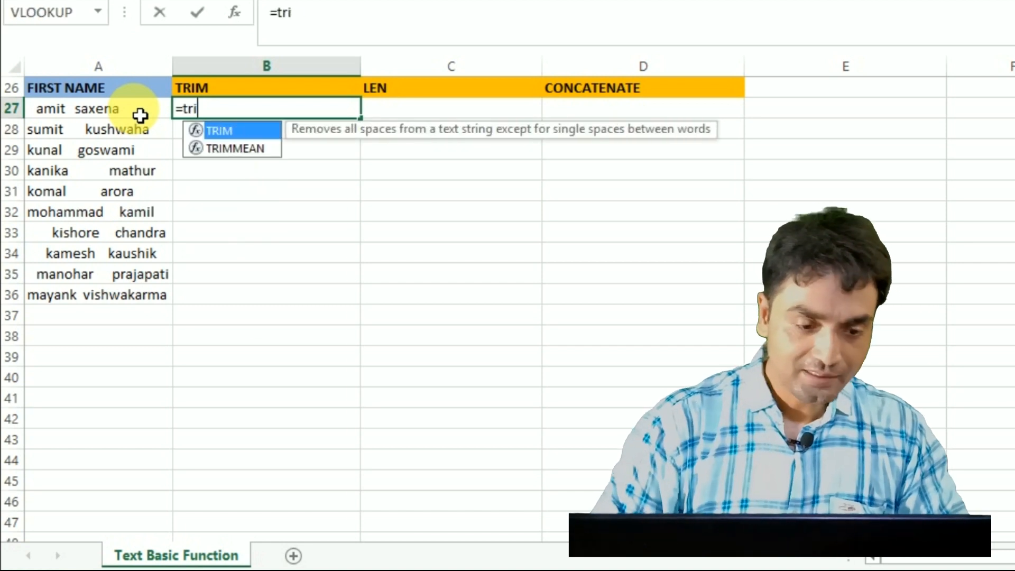
key(Tab)
click(85, 111)
text())
key(Return)
Fill the TRIM formula down from B27 through B36 with Ctrl+D
key(Up)
key(shift+Down)
key(shift+Down)
key(shift+Down)
key(shift+Down)
key(shift+Down)
key(shift+Down)
key(shift+Down)
key(shift+Down)
key(shift+Down)
key(shift+Down)
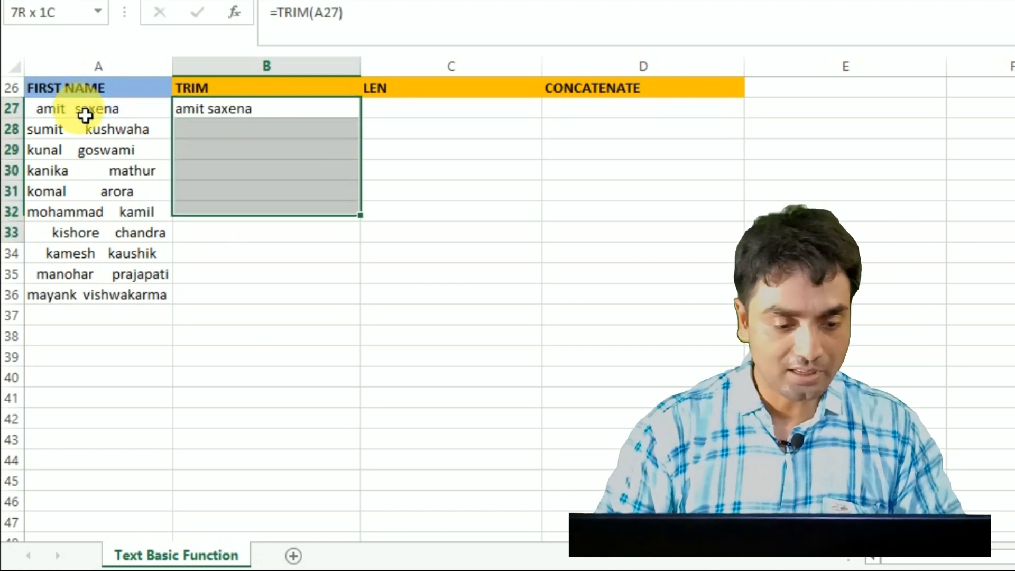
key(shift+Up)
key(ctrl+d)
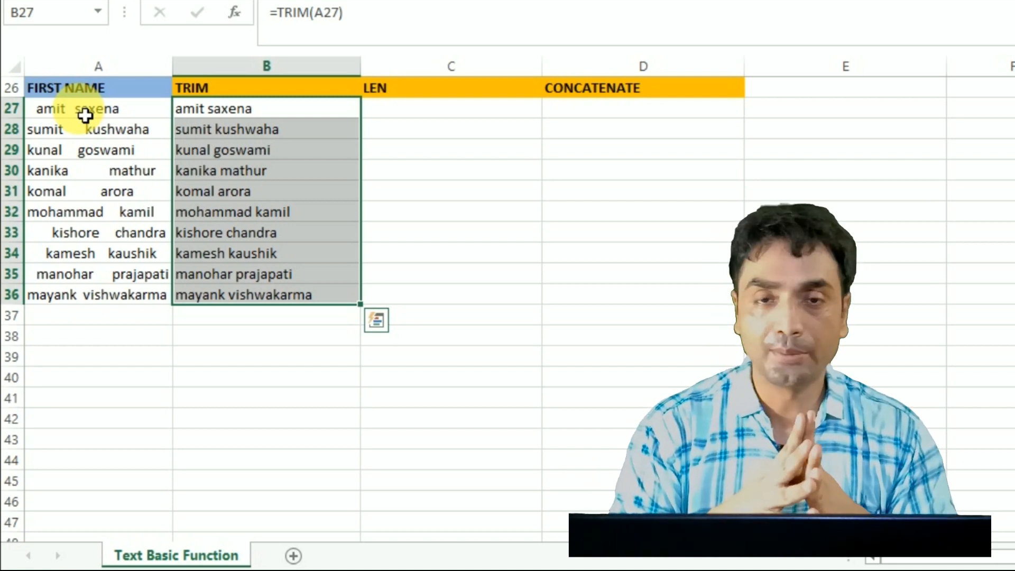
key(Right)
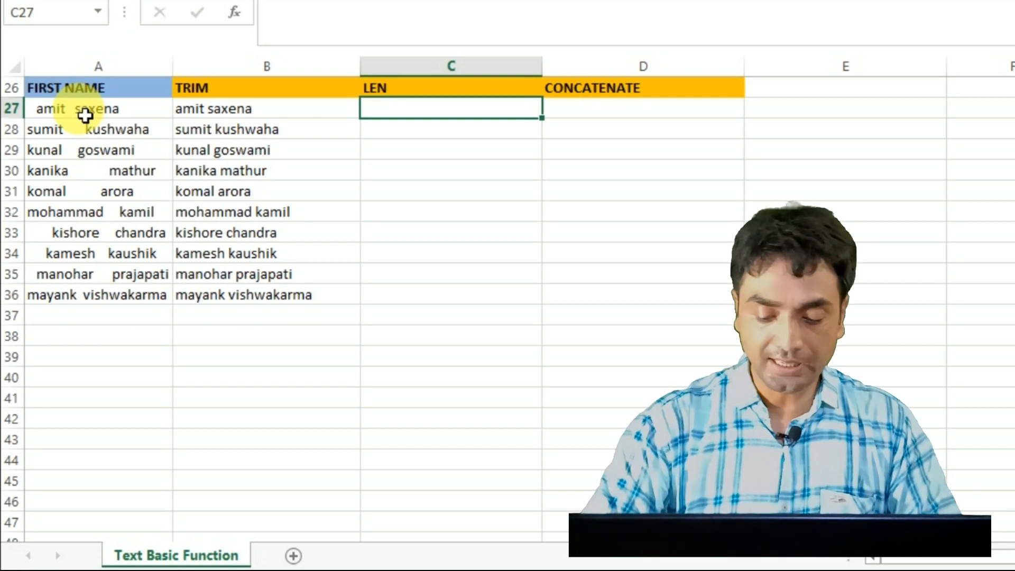
Enter =LEN(B27) in C27 and fill it down through C36
text(=LEN()
key(Left)
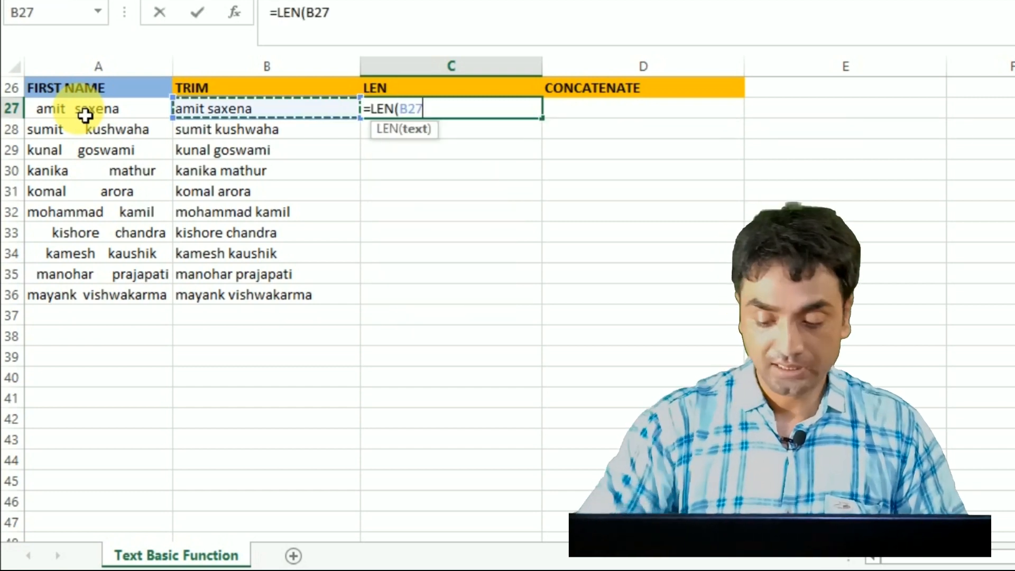
text())
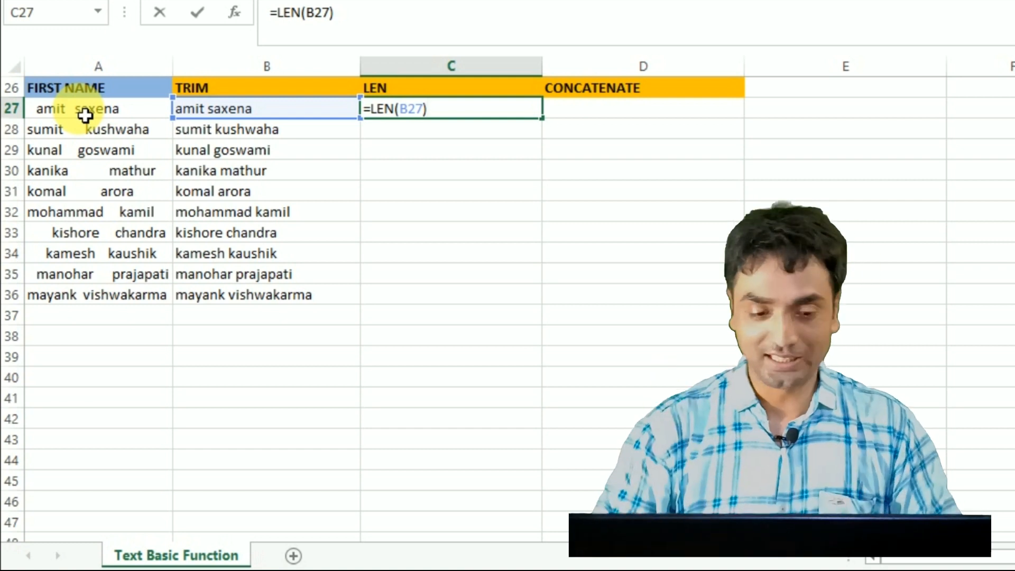
key(Return)
key(Up)
key(shift+Down)
key(shift+Down)
key(shift+Down)
key(shift+Down)
key(shift+Down)
key(shift+Down)
key(shift+Down)
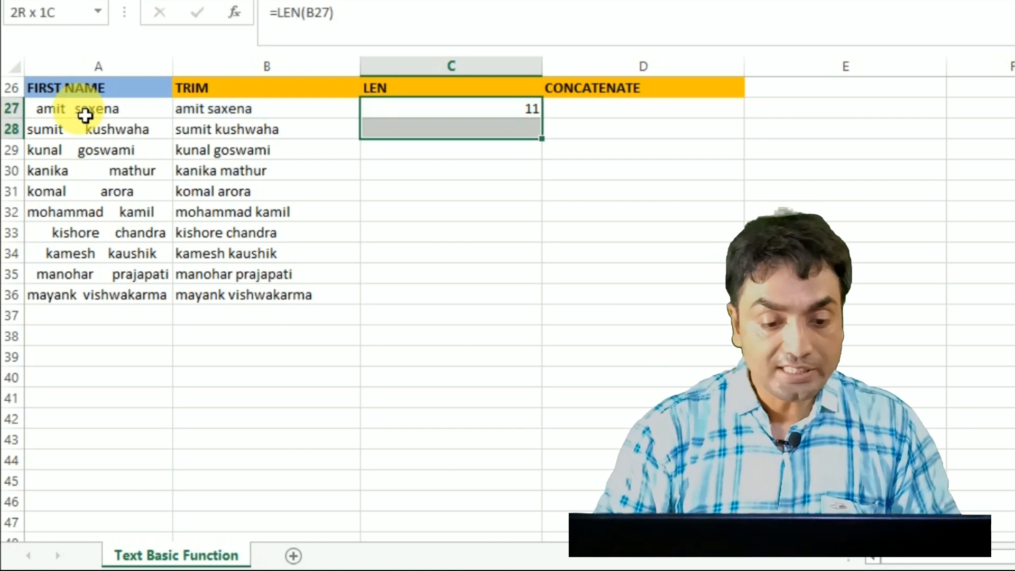
key(shift+Down)
key(shift+Down)
key(ctrl+d)
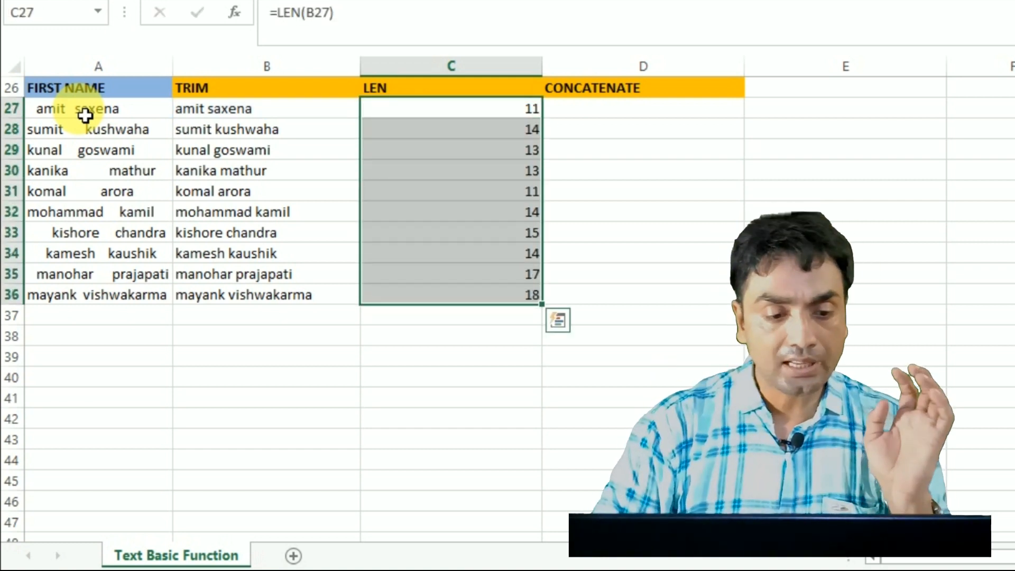
click(478, 108)
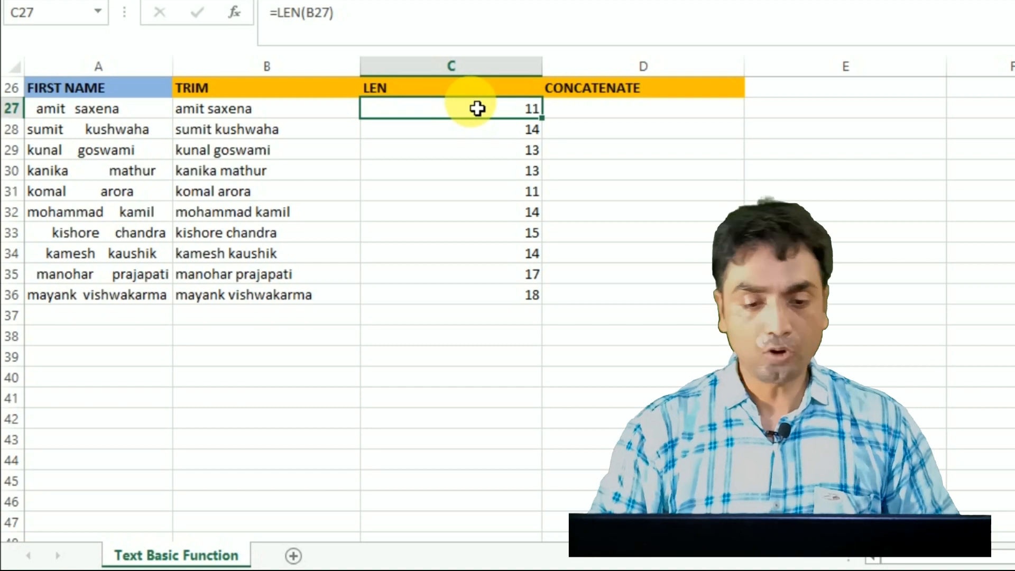
Add the headings Fn in D27 and Ln in E27 above the sample names
key(Right)
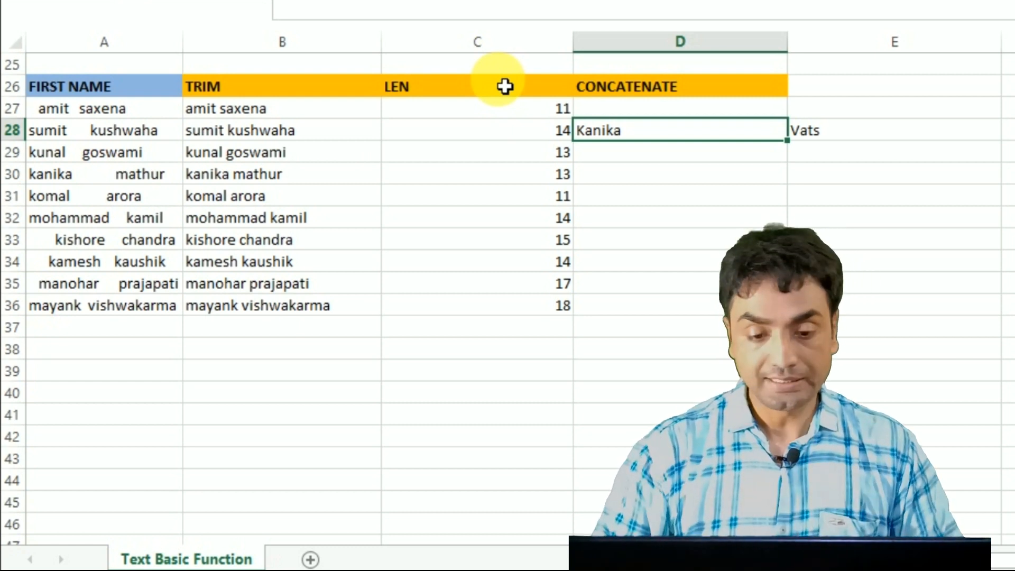
key(Down)
key(Right)
key(Left)
key(Up)
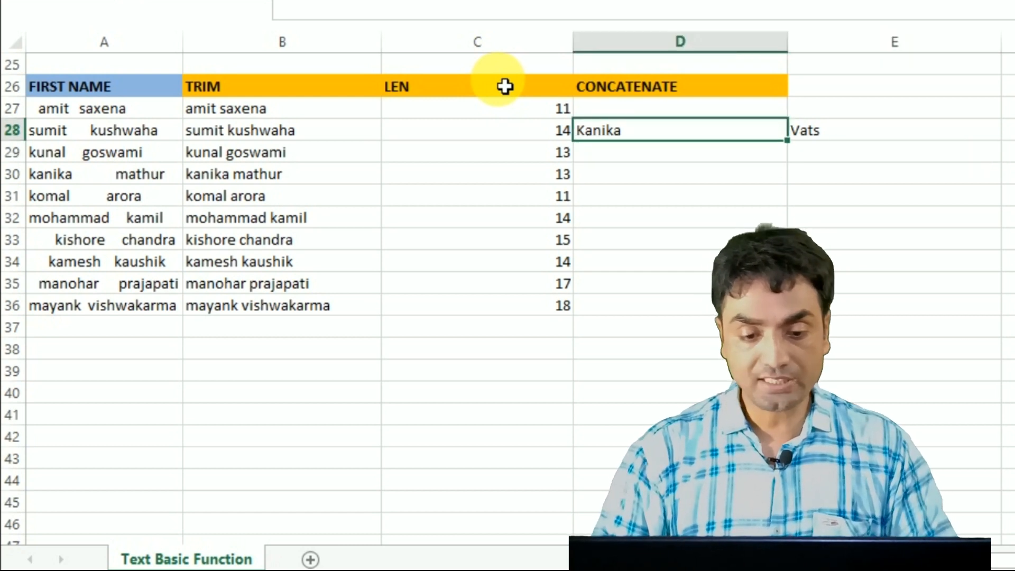
key(Up)
text(Fn)
key(Tab)
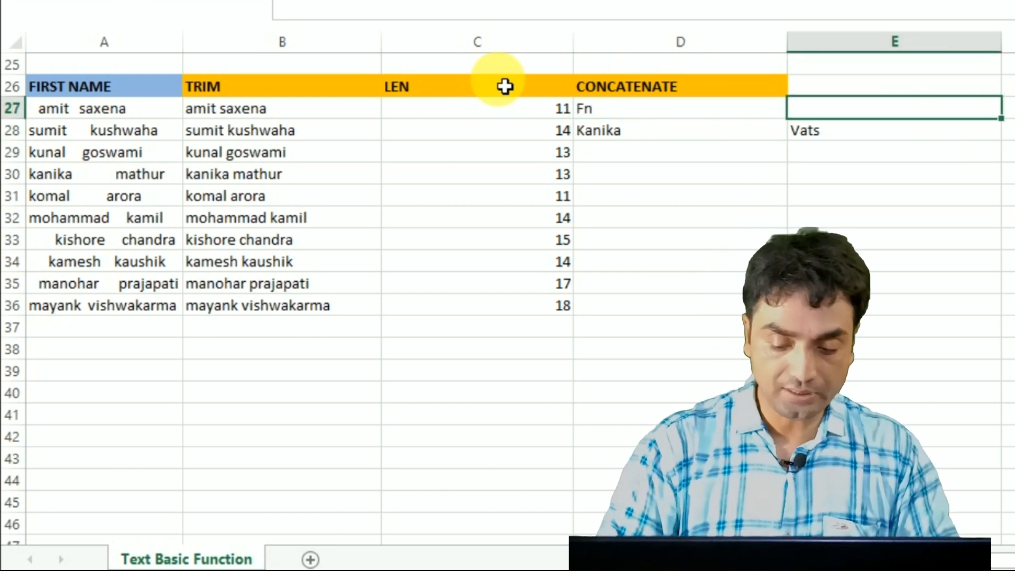
text(Ln)
key(Return)
key(Down)
key(Down)
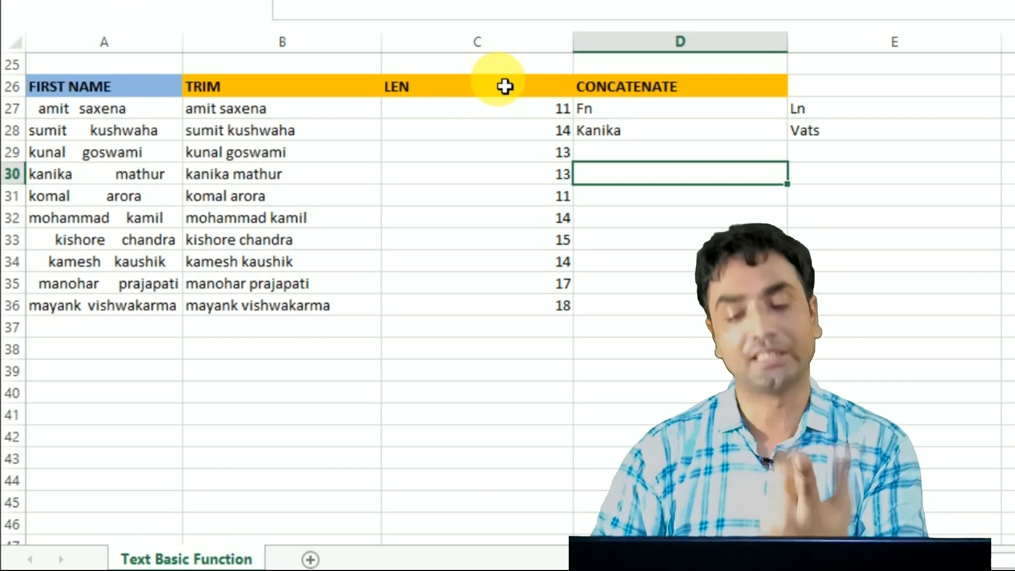
Enter =CONCATENATE(D28,E28) in D30 to join the sample first and last names
text(=concat)
key(Tab)
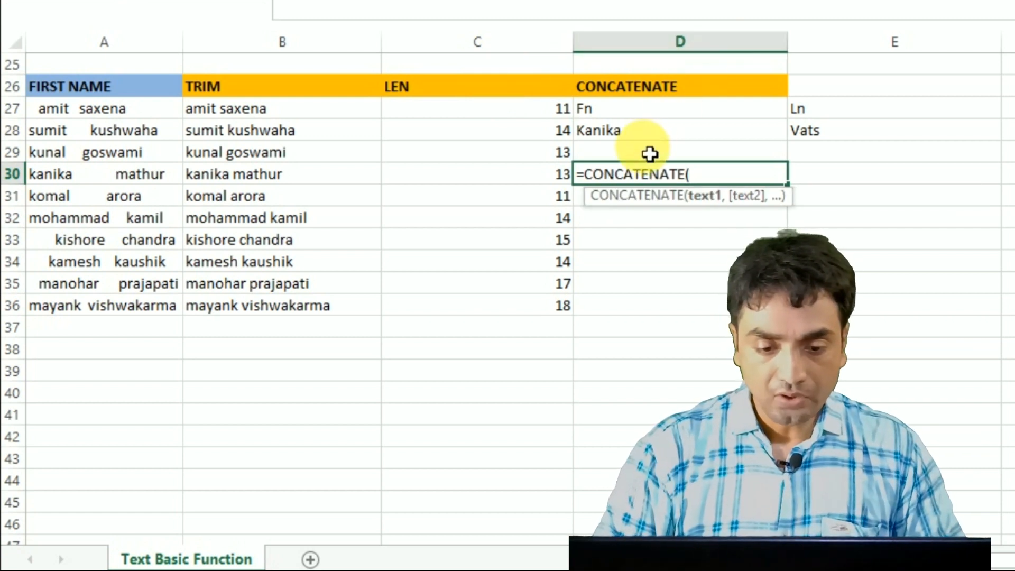
click(624, 141)
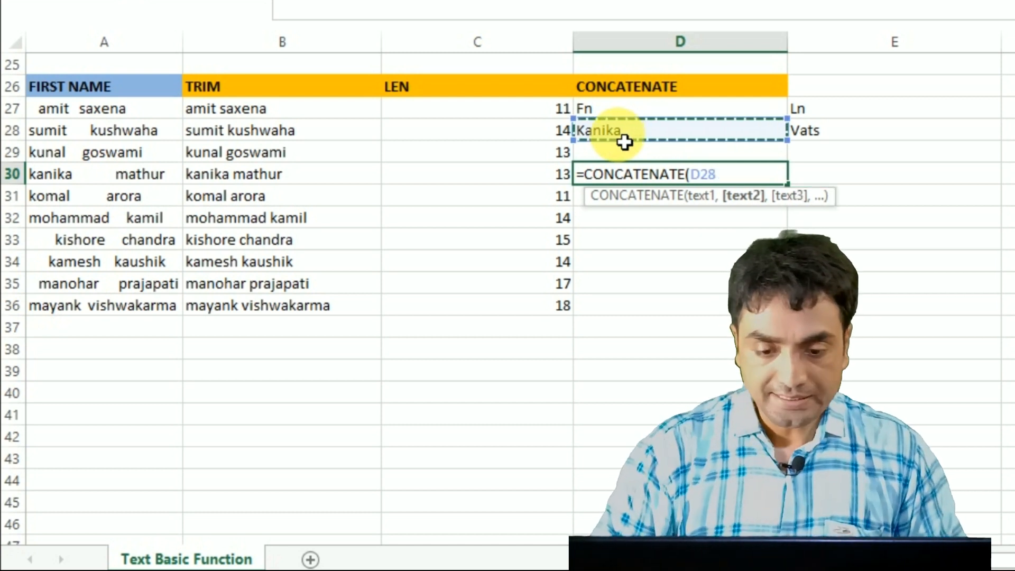
text(,)
click(819, 139)
text())
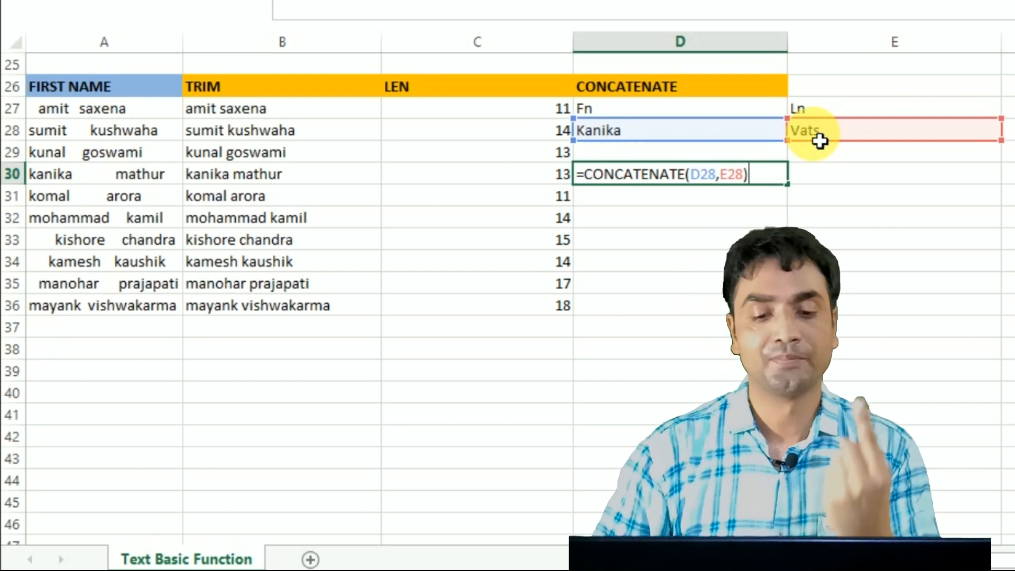
key(Return)
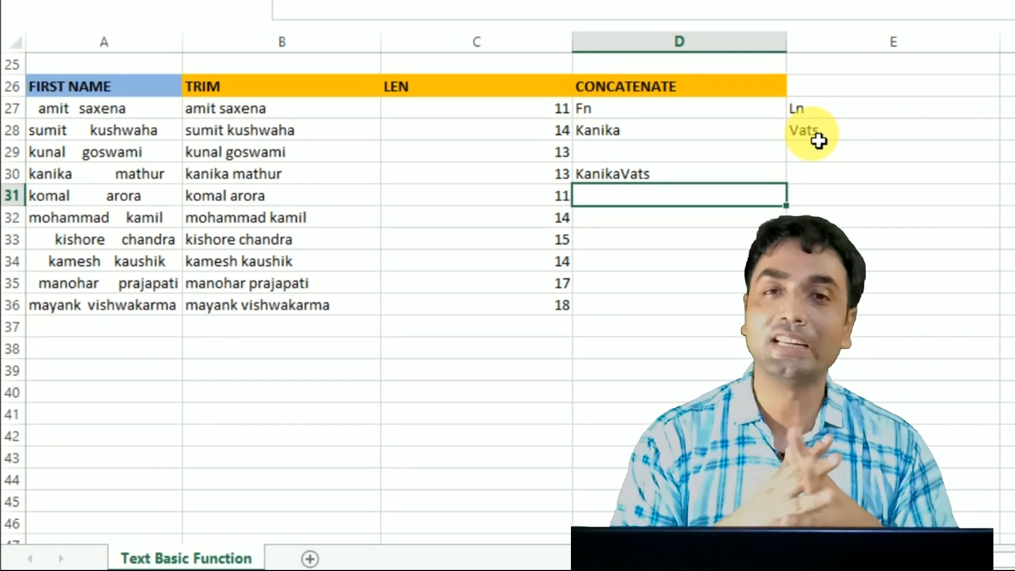
Edit D30 to =CONCATENATE(D28," ",E28) so a space separates the names
click(671, 177)
double_click(671, 175)
click(730, 179)
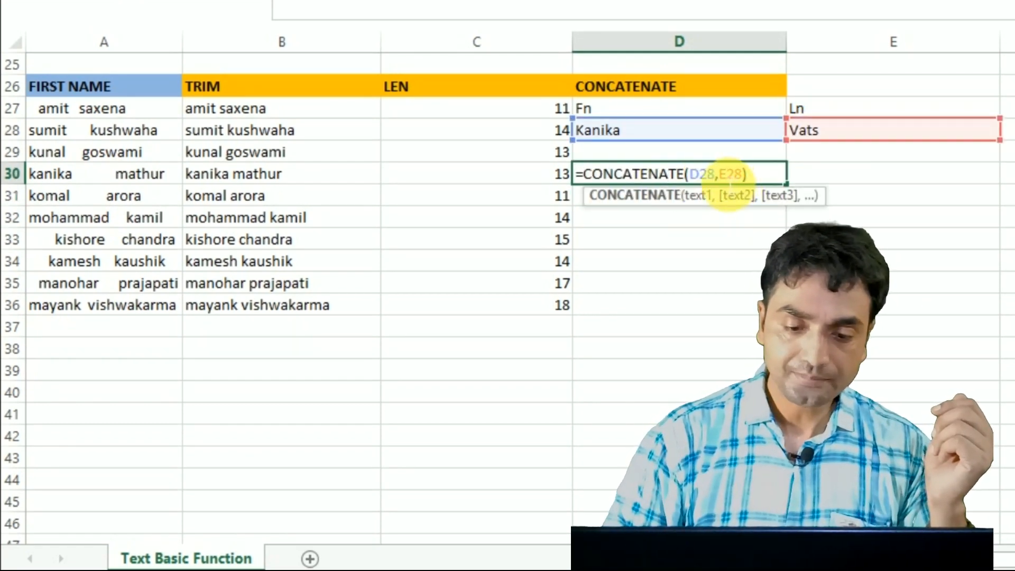
text(" ",)
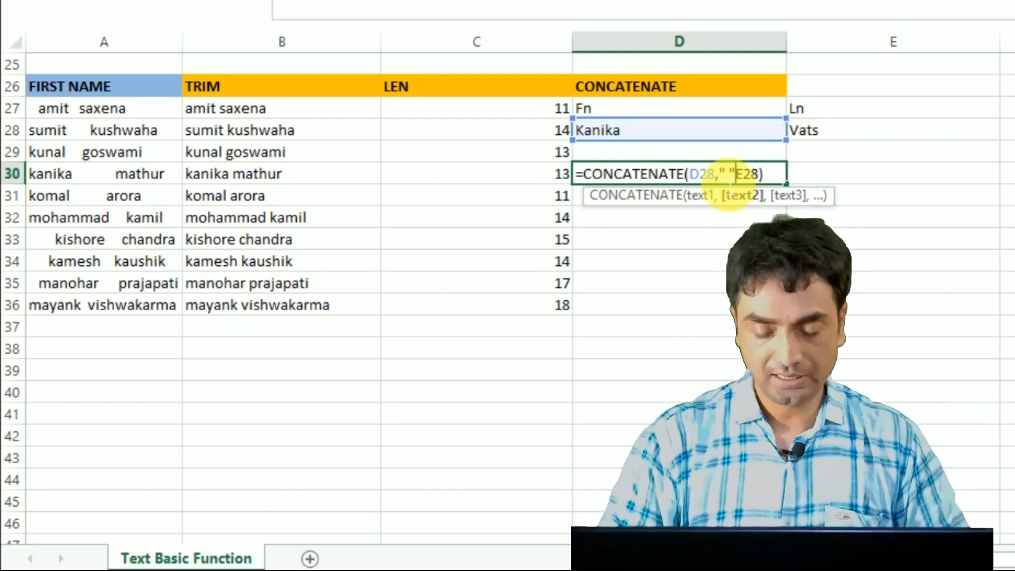
key(Return)
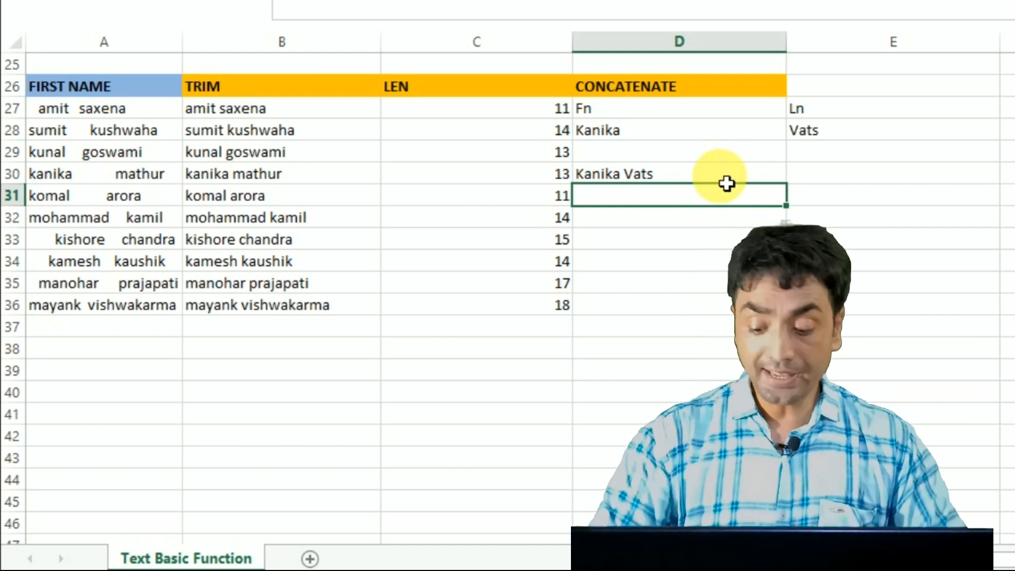
Type the note '&-Ampersand operator' in D32
key(Return)
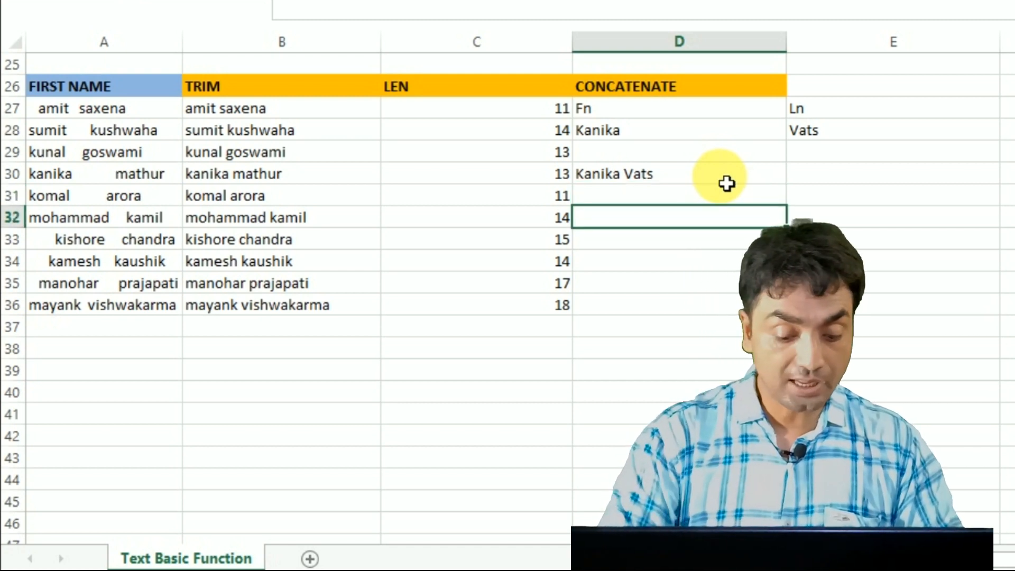
text(&-Am)
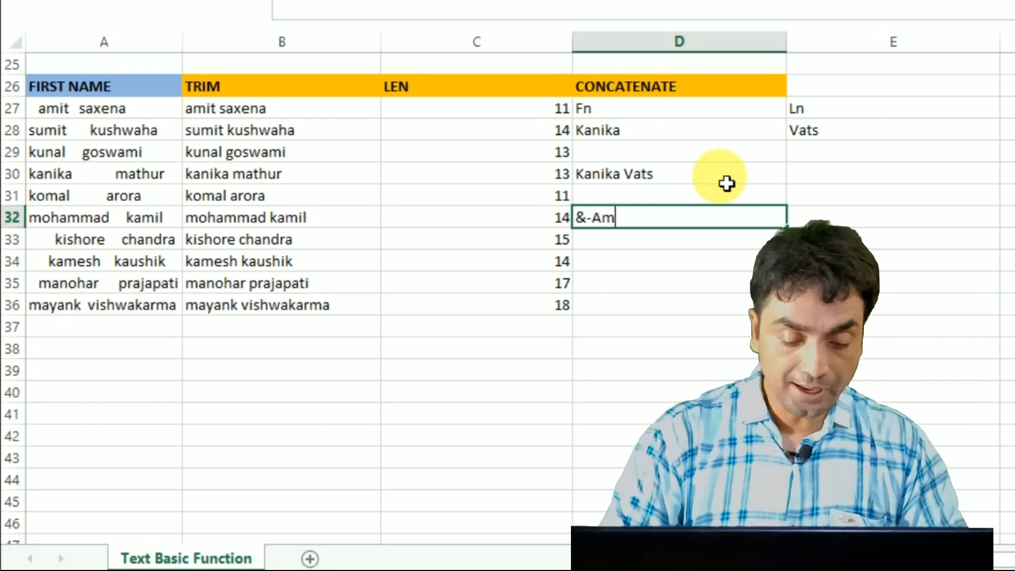
text(persan)
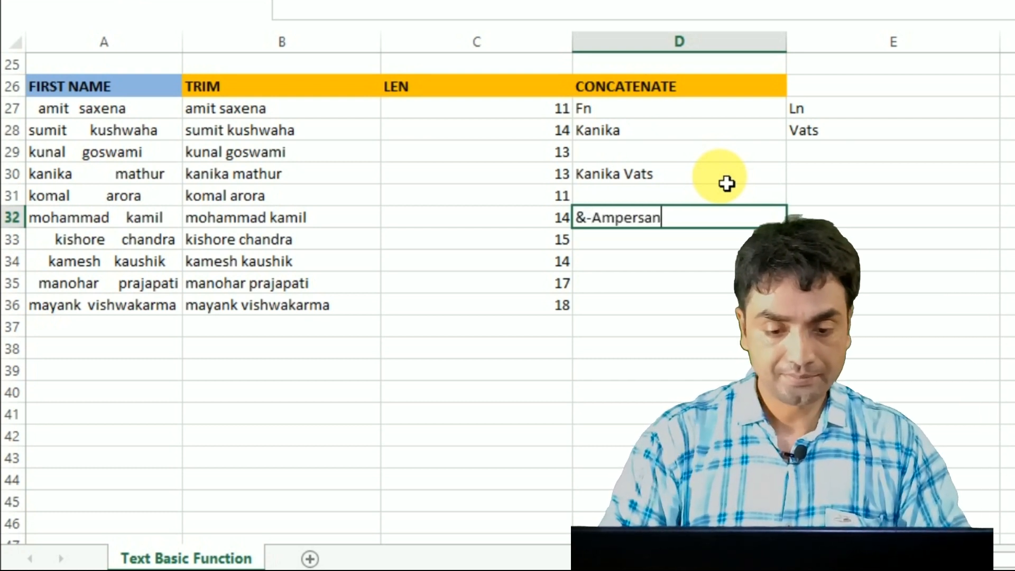
text(d operat)
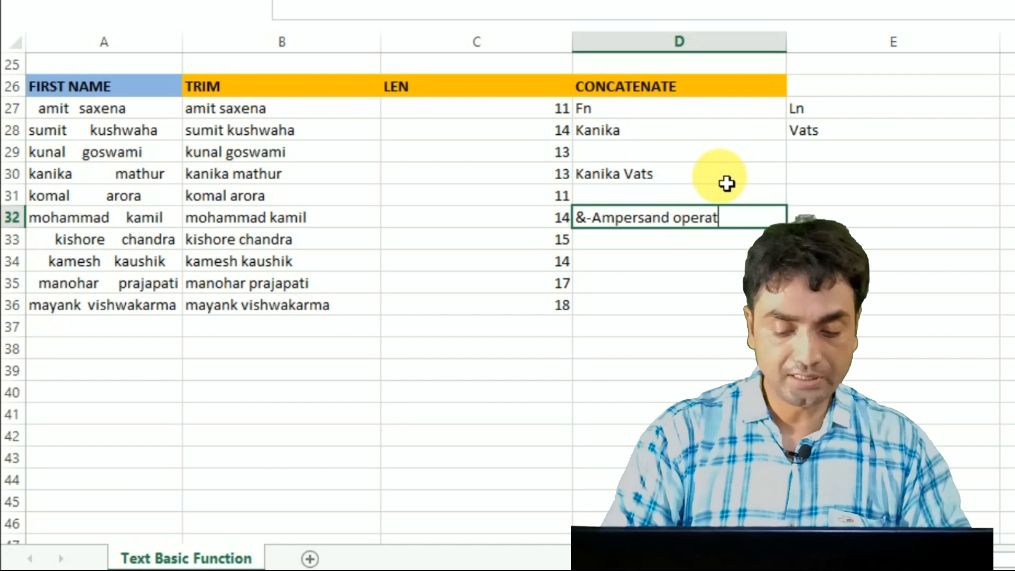
text(or)
key(Return)
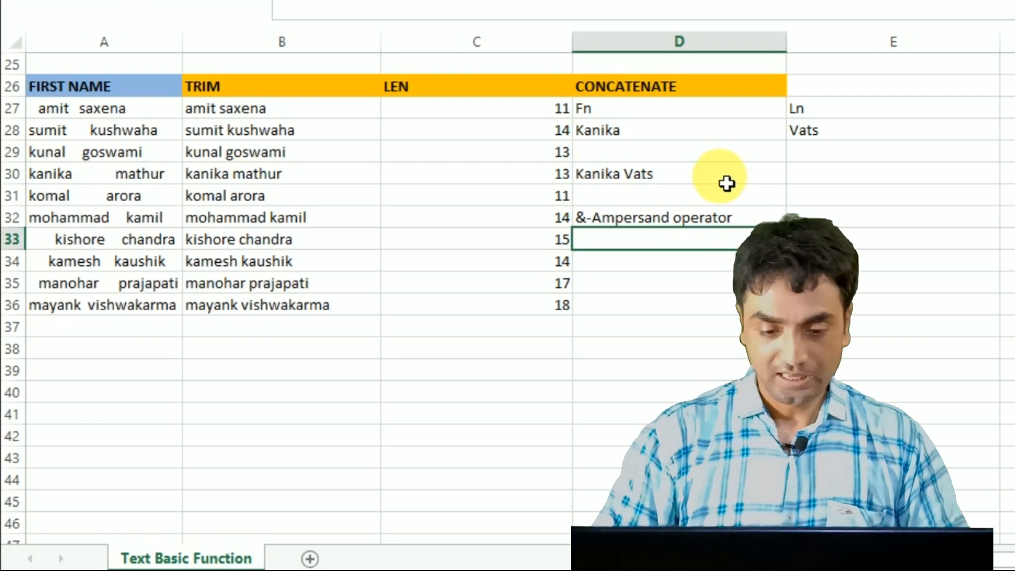
Enter =D28&" "&E28 in D34 to join the names with a space
key(Down)
text(=)
click(650, 140)
text(&" ")
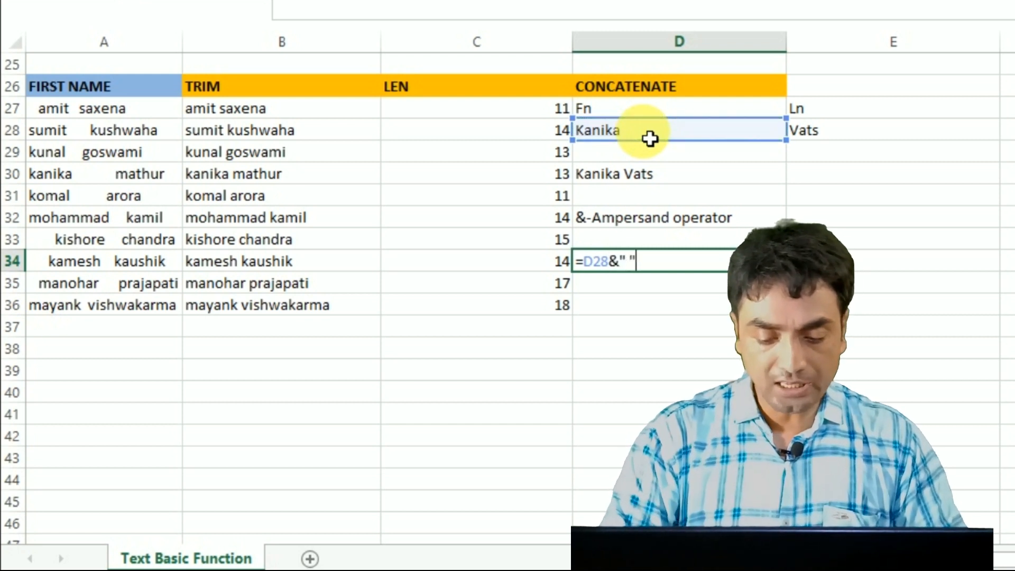
text(&)
click(810, 135)
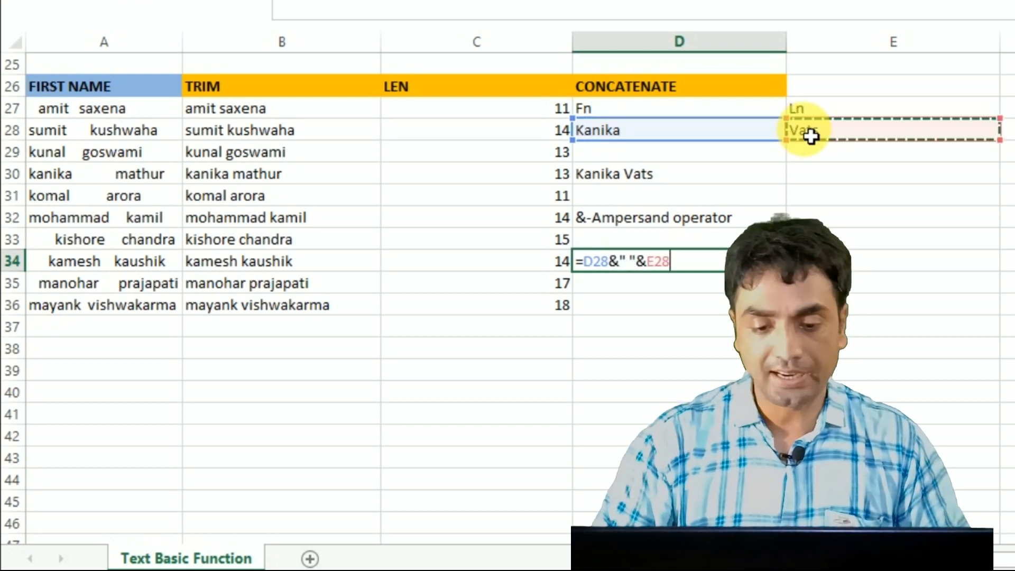
key(Return)
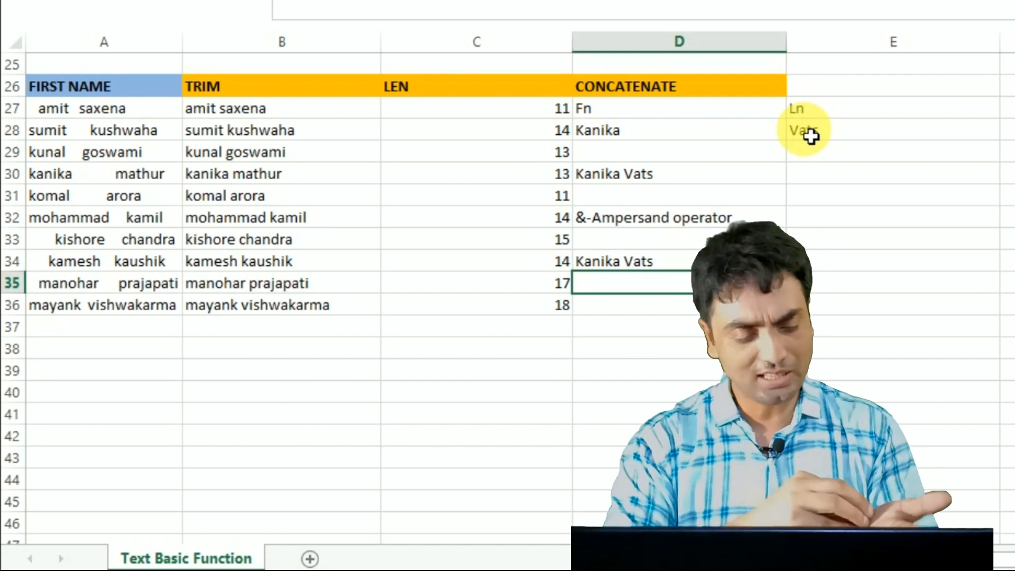